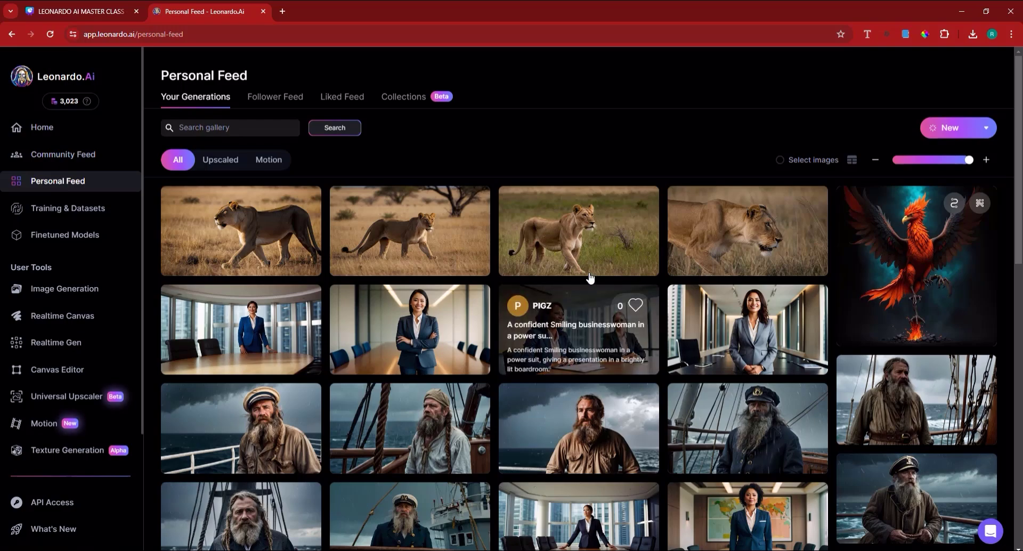
Step: Generate an Image2Motion video from the Tower of Babel image with the lightning bolt, at motion strength 10 and public visibility
{"action": "scroll", "coordinate": [608, 261], "scroll_direction": "down", "scroll_amount": 4}
{"action": "scroll", "coordinate": [609, 261], "scroll_direction": "down", "scroll_amount": 5}
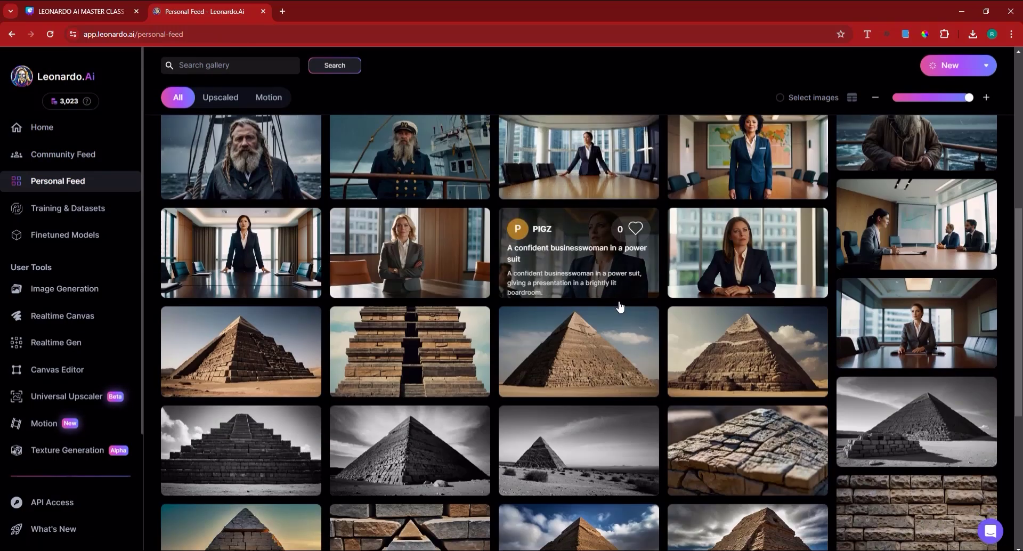
{"action": "scroll", "coordinate": [613, 311], "scroll_direction": "down", "scroll_amount": 5}
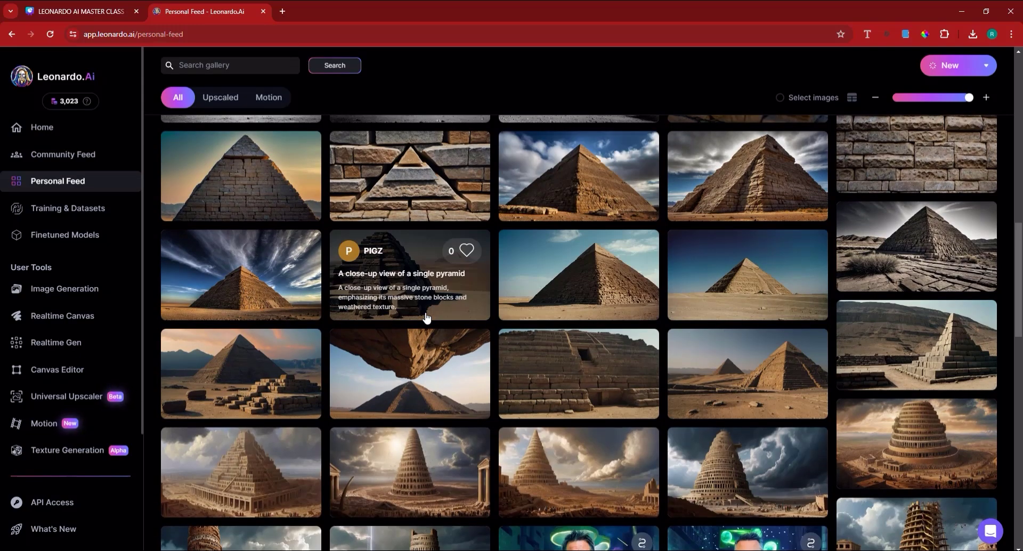
{"action": "scroll", "coordinate": [426, 318], "scroll_direction": "down", "scroll_amount": 5}
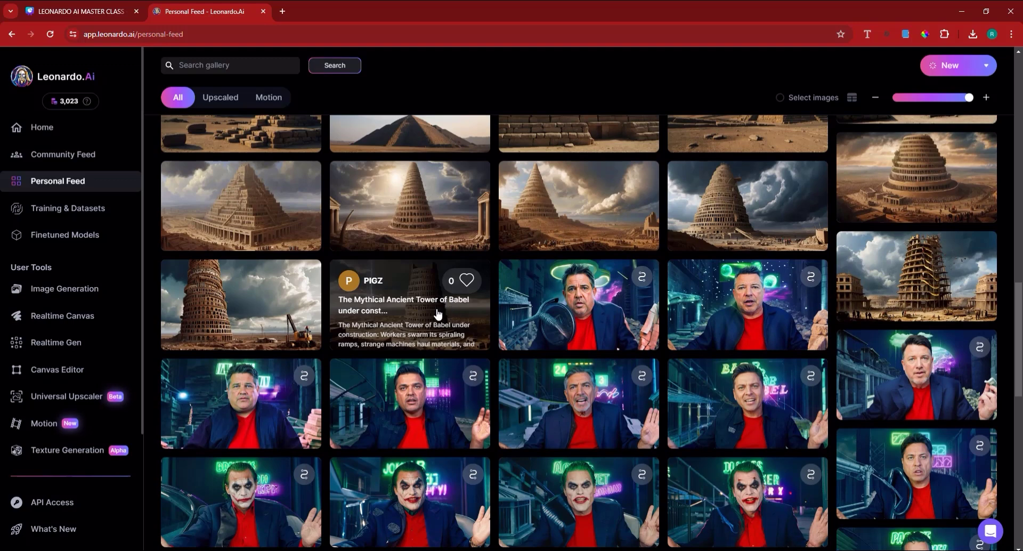
{"action": "left_click", "coordinate": [395, 311]}
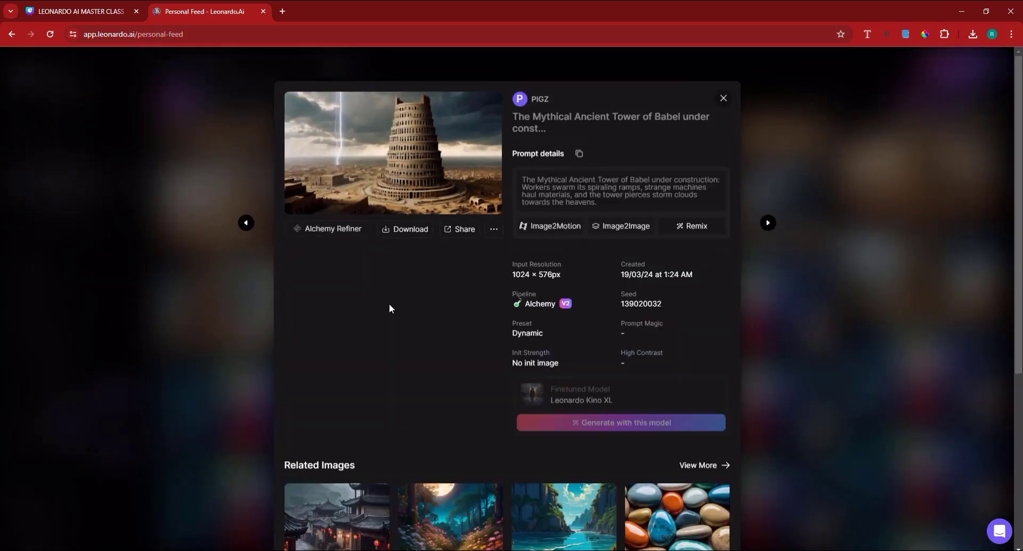
{"action": "left_click", "coordinate": [549, 229]}
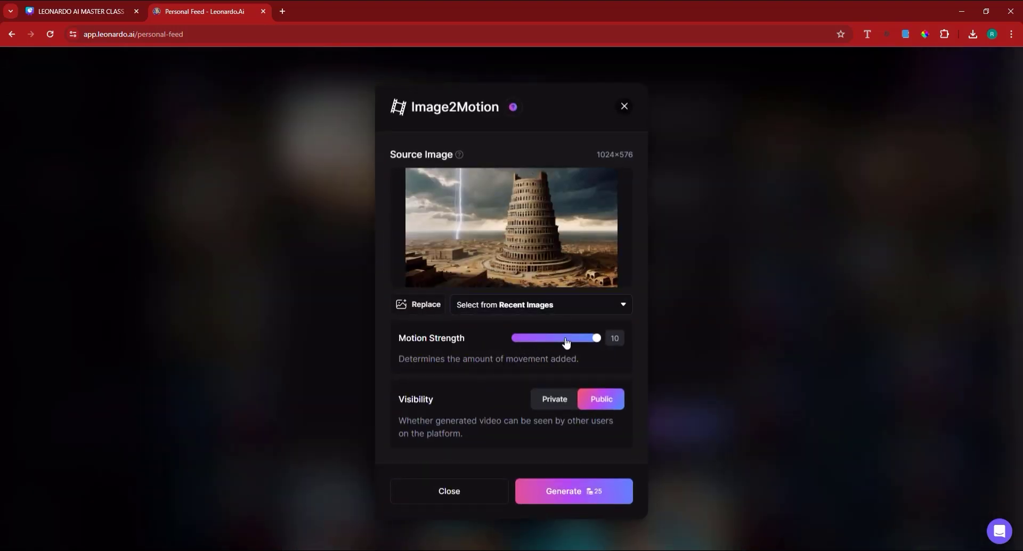
{"action": "left_click", "coordinate": [586, 504]}
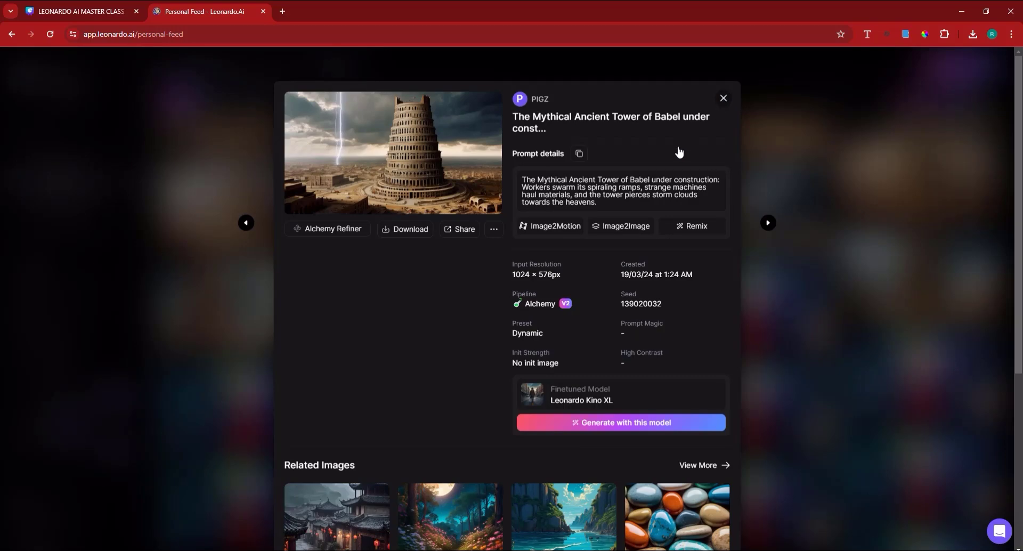
{"action": "key", "text": "Escape"}
Step: Generate a public Image2Motion video at motion strength 10 from the Joker image with the raised hand and green and purple neon sign
{"action": "scroll", "coordinate": [576, 320], "scroll_direction": "down", "scroll_amount": 3}
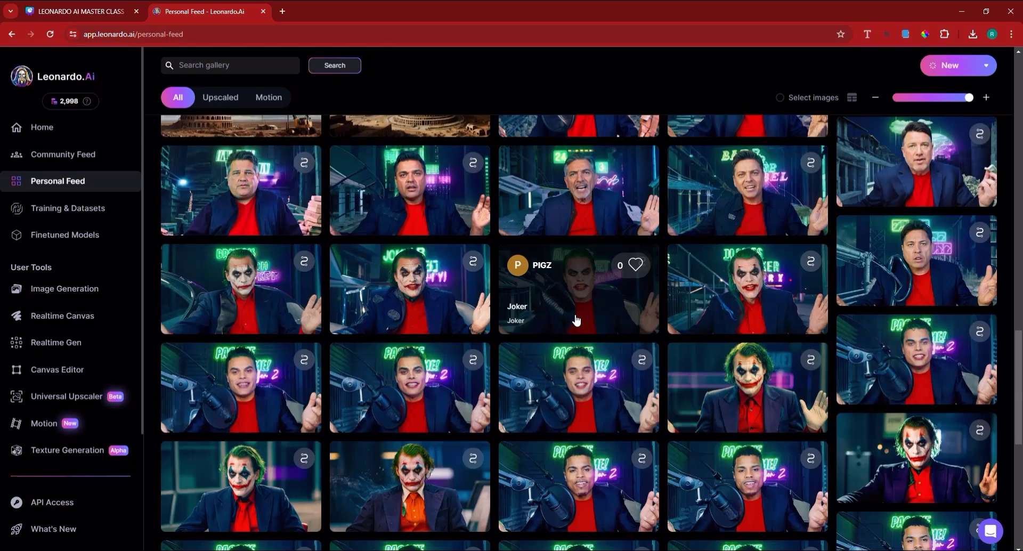
{"action": "left_click", "coordinate": [247, 302]}
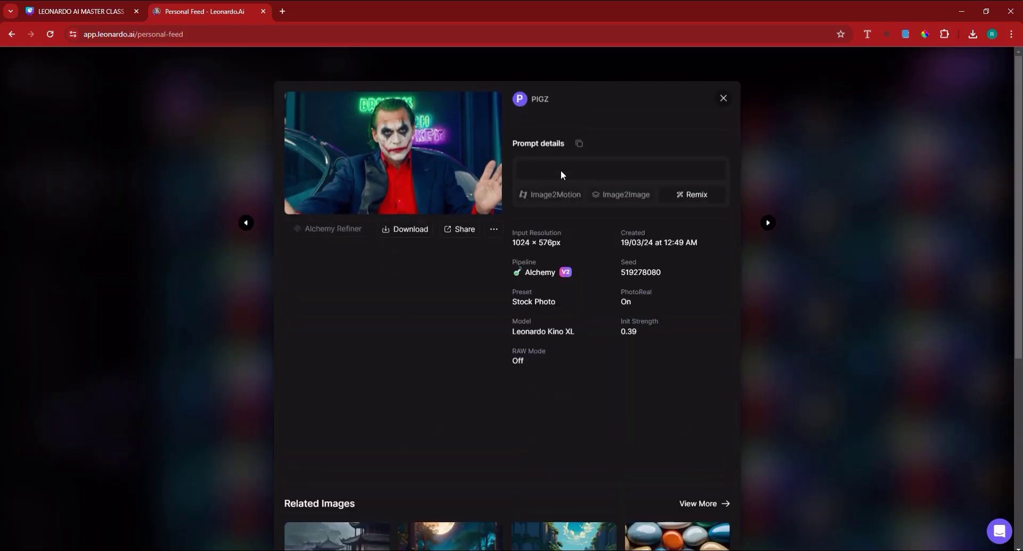
{"action": "left_click", "coordinate": [558, 197]}
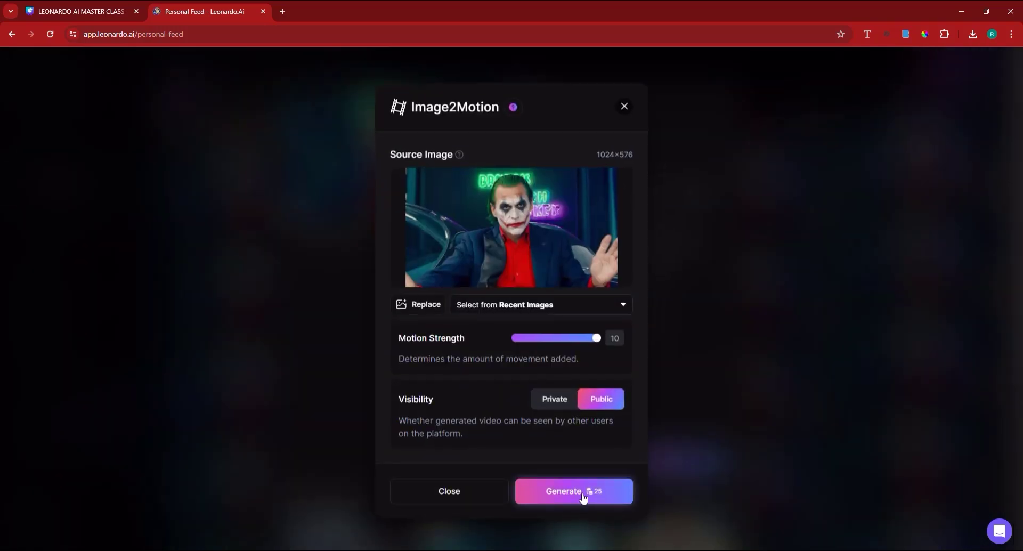
{"action": "left_click", "coordinate": [583, 498]}
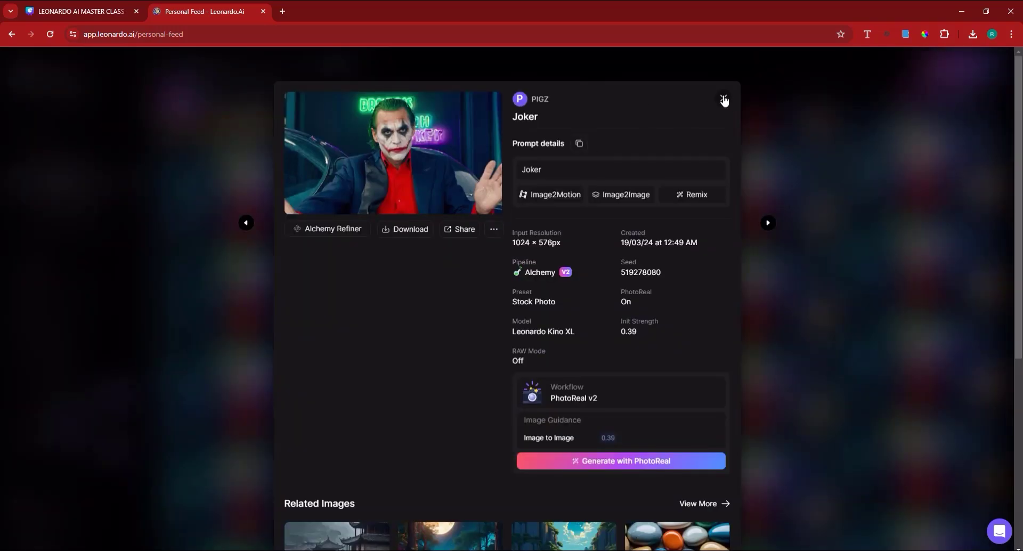
{"action": "key", "text": "Escape"}
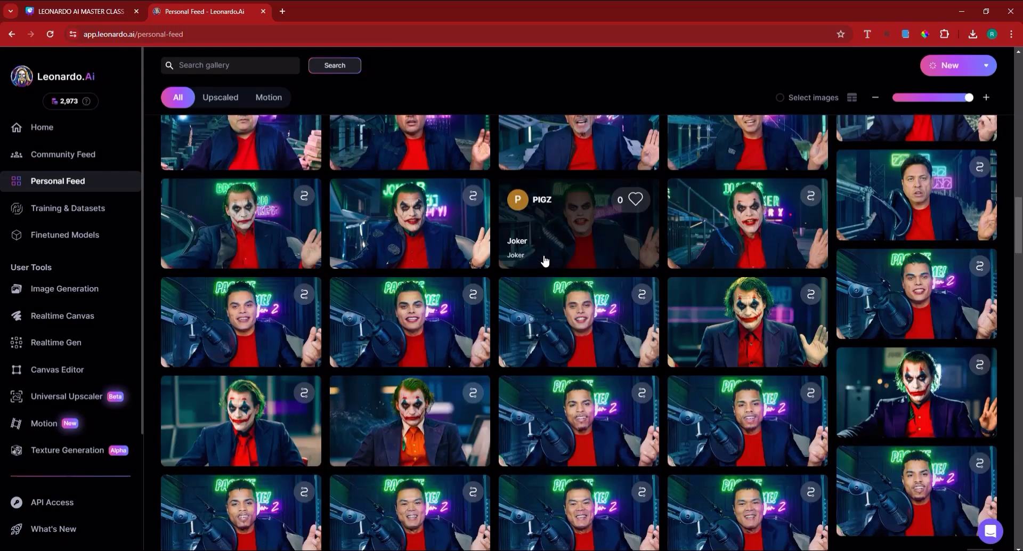
Step: Generate a public Image2Motion video at motion strength 10 from the image of the tiger facing forward on a rocky cliff
{"action": "scroll", "coordinate": [544, 260], "scroll_direction": "down", "scroll_amount": 5}
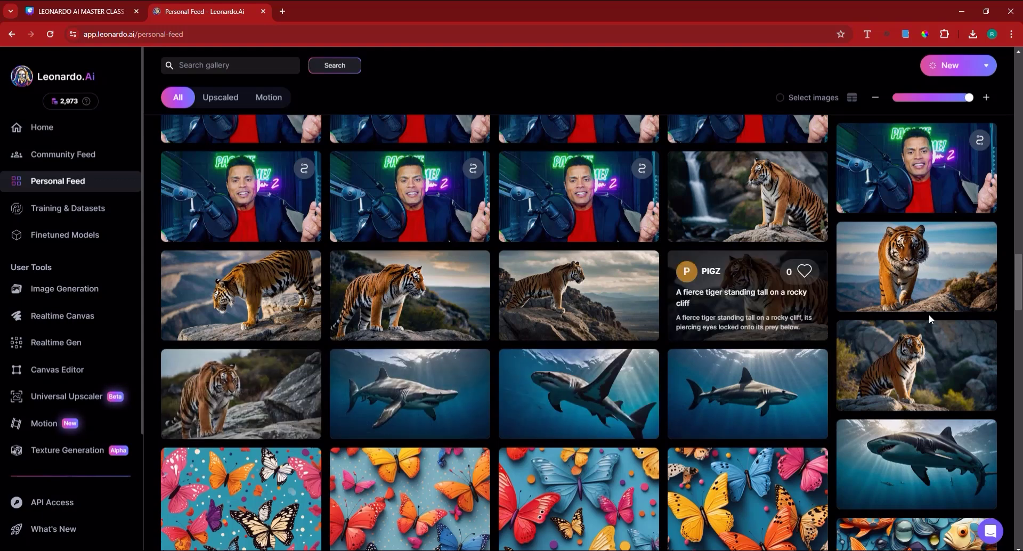
{"action": "left_click", "coordinate": [917, 276]}
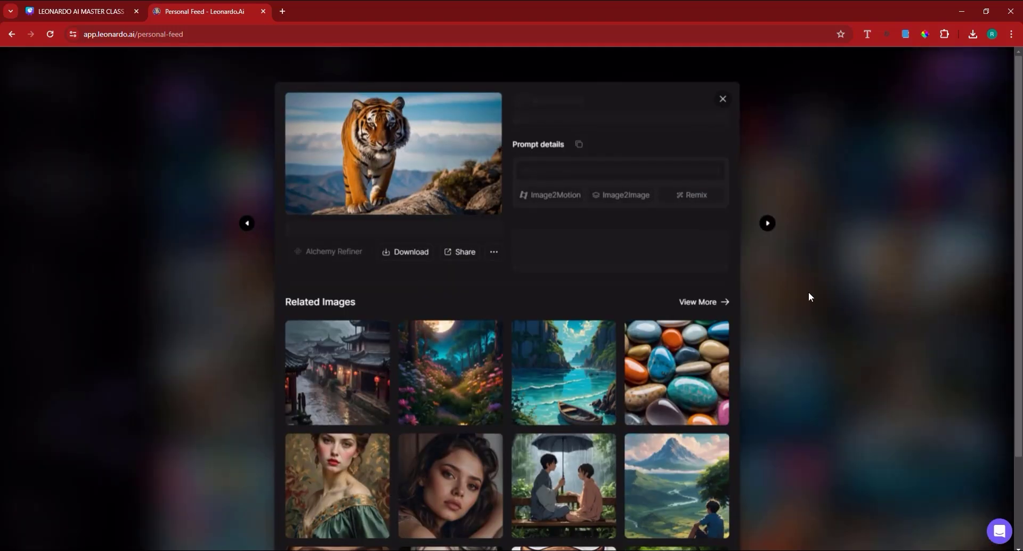
{"action": "left_click", "coordinate": [559, 202]}
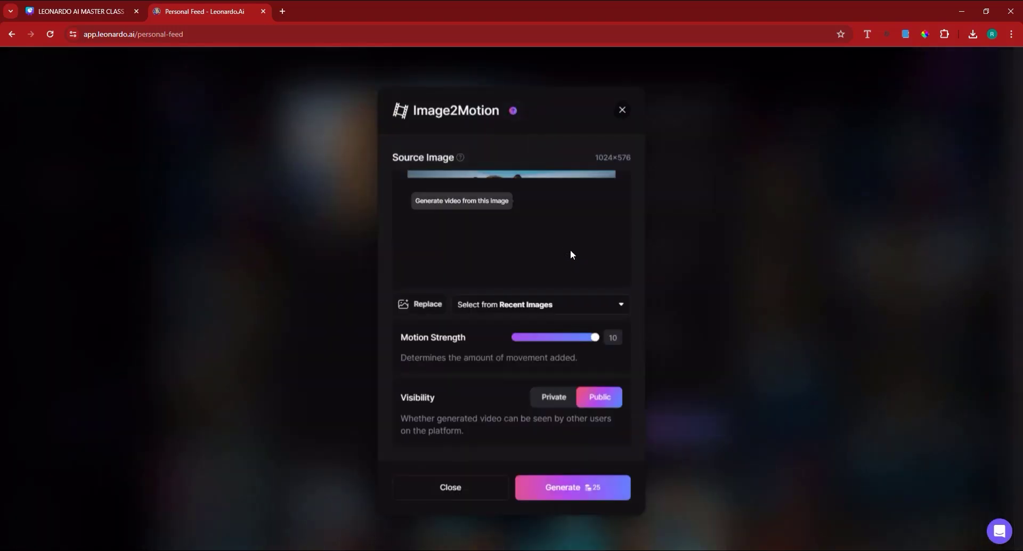
{"action": "left_click", "coordinate": [592, 488]}
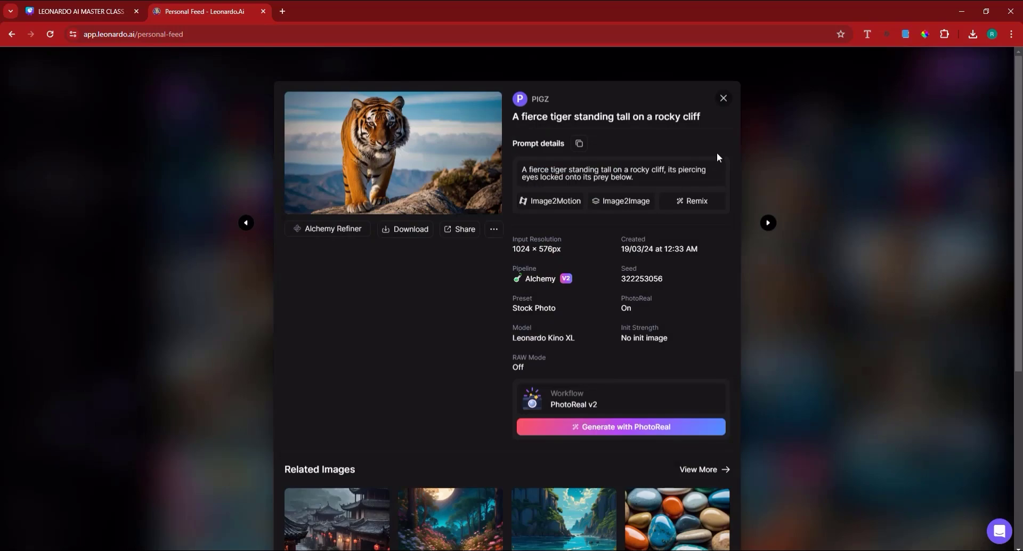
{"action": "key", "text": "Escape"}
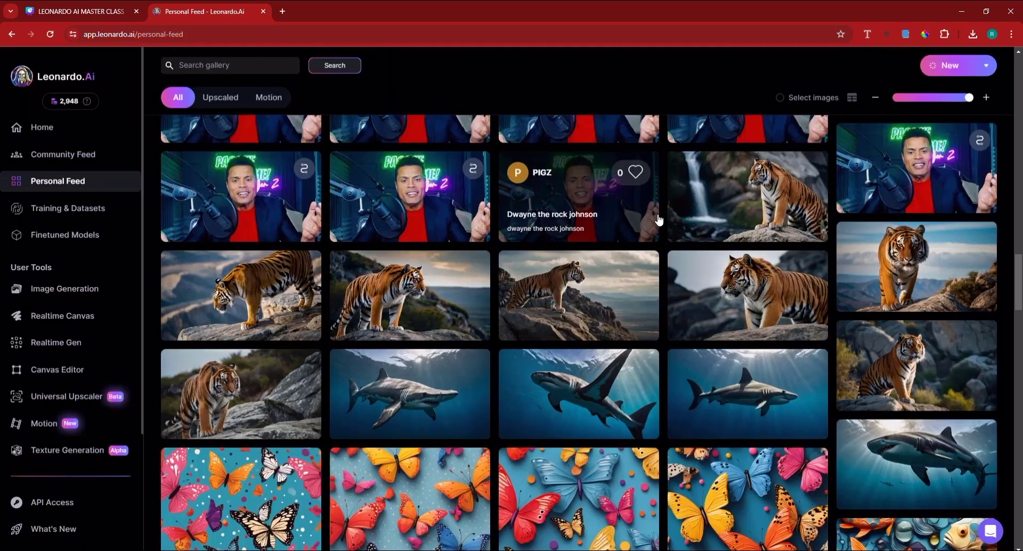
Step: Generate a public Image2Motion video at motion strength 10 from a cyberpunk samurai image with a glowing pink katana in a dark alleyway
{"action": "scroll", "coordinate": [645, 240], "scroll_direction": "down", "scroll_amount": 15}
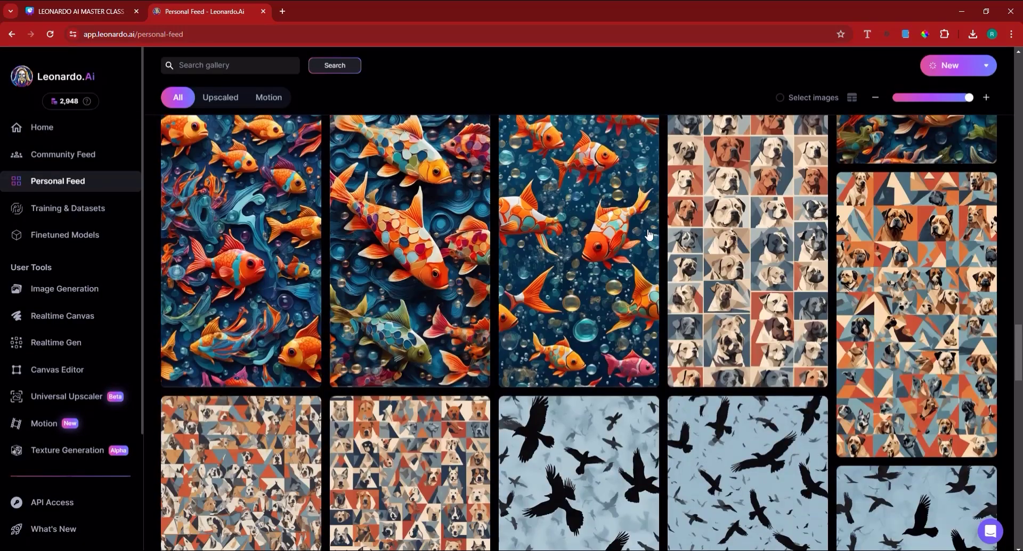
{"action": "scroll", "coordinate": [648, 235], "scroll_direction": "down", "scroll_amount": 10}
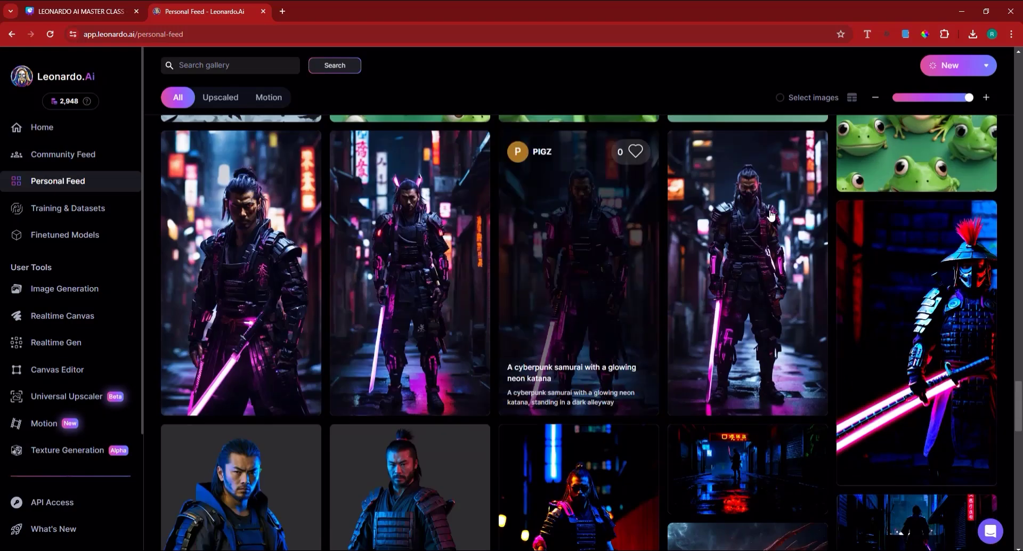
{"action": "scroll", "coordinate": [764, 229], "scroll_direction": "down", "scroll_amount": 4}
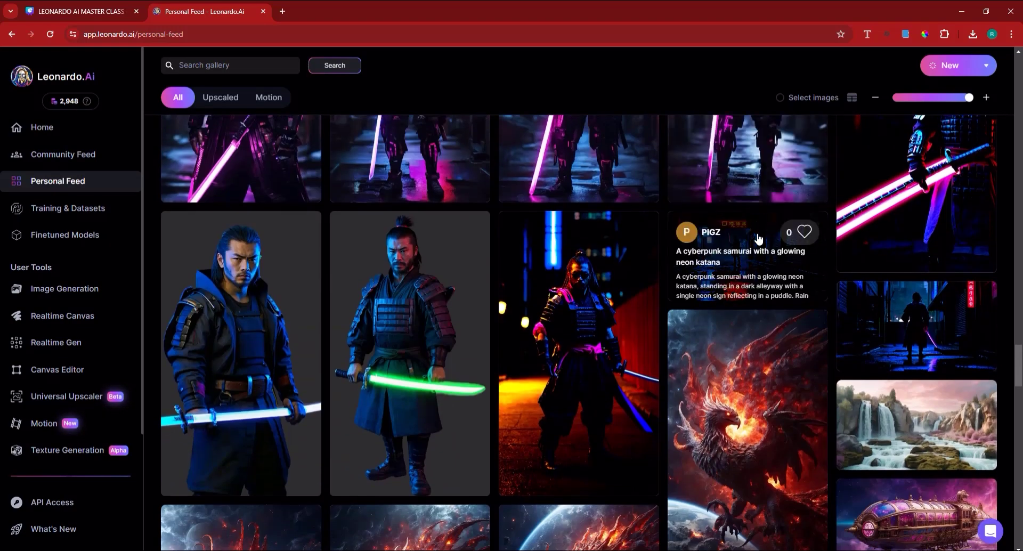
{"action": "scroll", "coordinate": [759, 238], "scroll_direction": "up", "scroll_amount": 4}
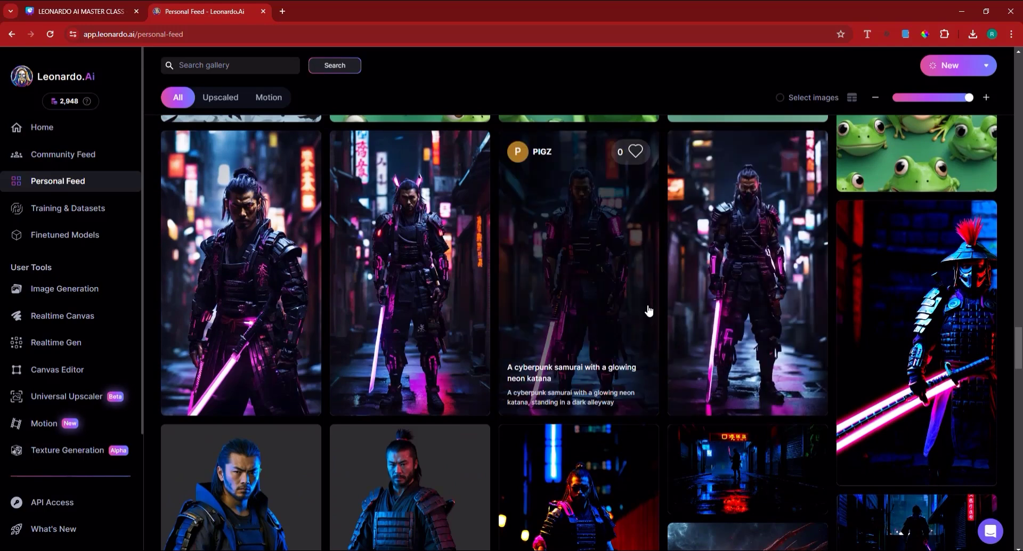
{"action": "left_click", "coordinate": [575, 312]}
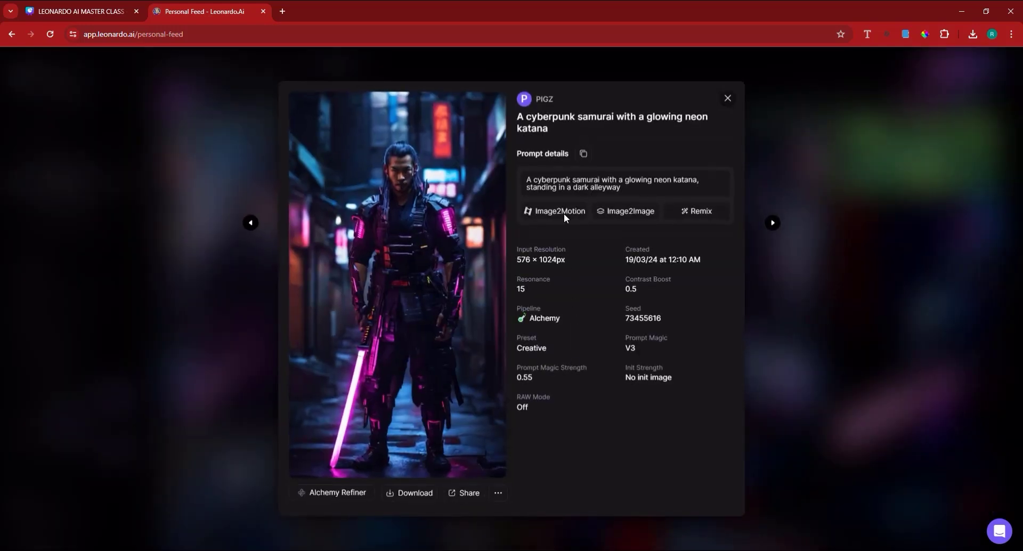
{"action": "left_click", "coordinate": [564, 212]}
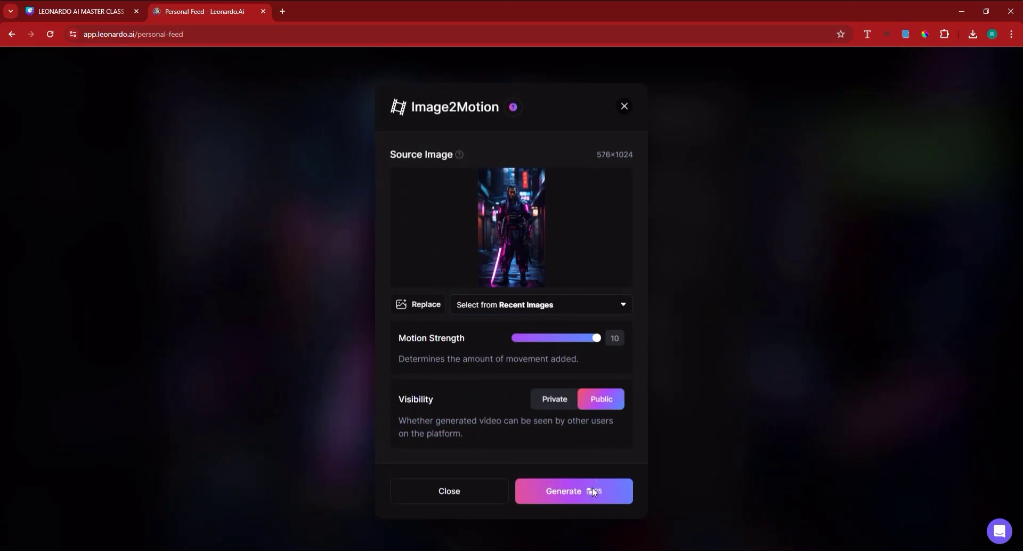
{"action": "left_click", "coordinate": [593, 490]}
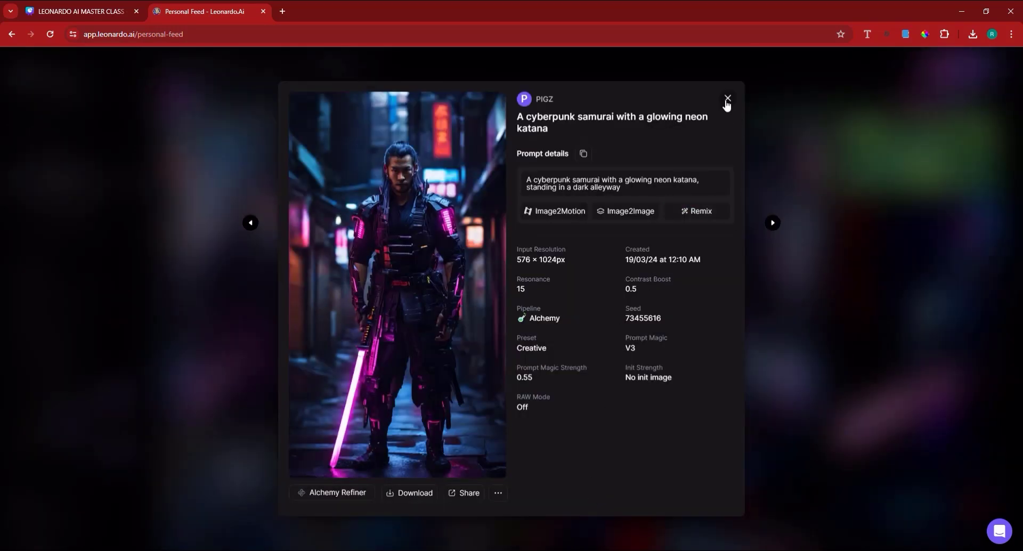
{"action": "key", "text": "Escape"}
Step: Generate a public Image2Motion video at motion strength 10 from the neon-lit cityscape image with the sleek flying vehicle
{"action": "scroll", "coordinate": [633, 314], "scroll_direction": "down", "scroll_amount": 10}
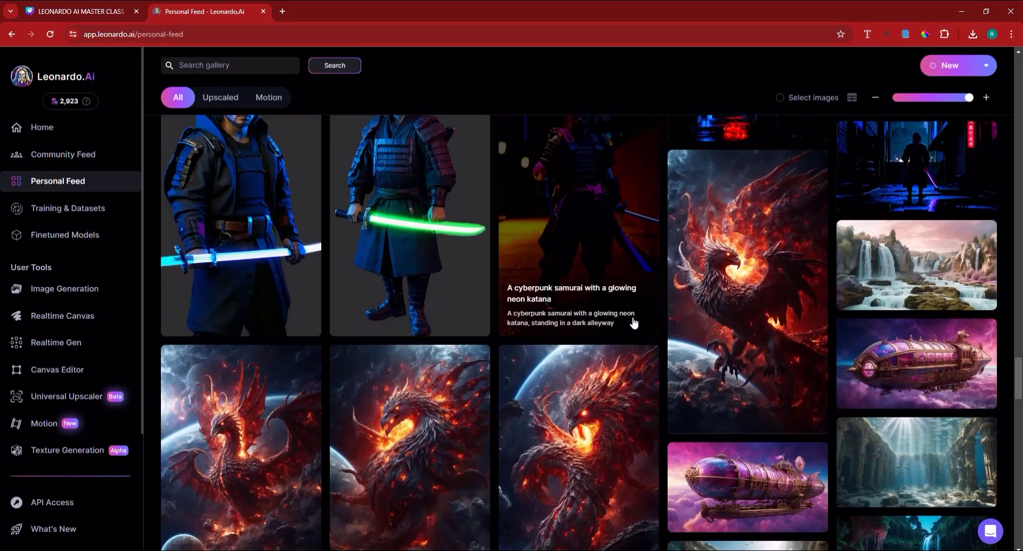
{"action": "scroll", "coordinate": [633, 323], "scroll_direction": "down", "scroll_amount": 6}
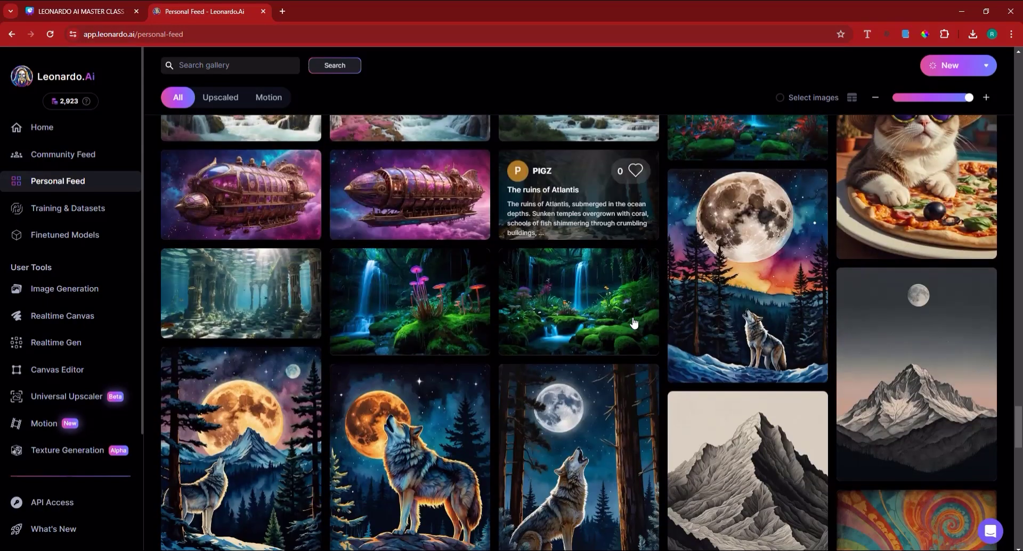
{"action": "scroll", "coordinate": [633, 322], "scroll_direction": "down", "scroll_amount": 14}
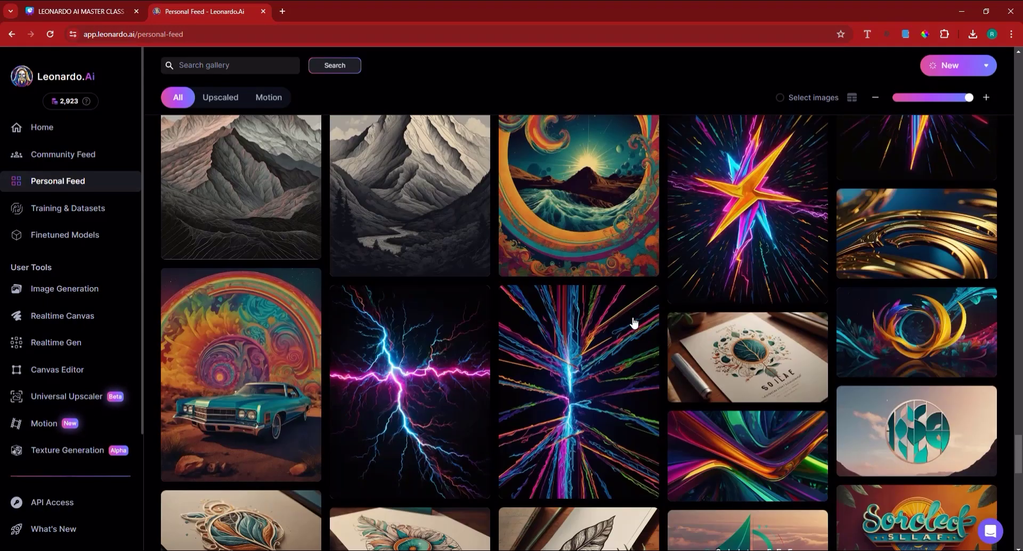
{"action": "scroll", "coordinate": [633, 322], "scroll_direction": "down", "scroll_amount": 10}
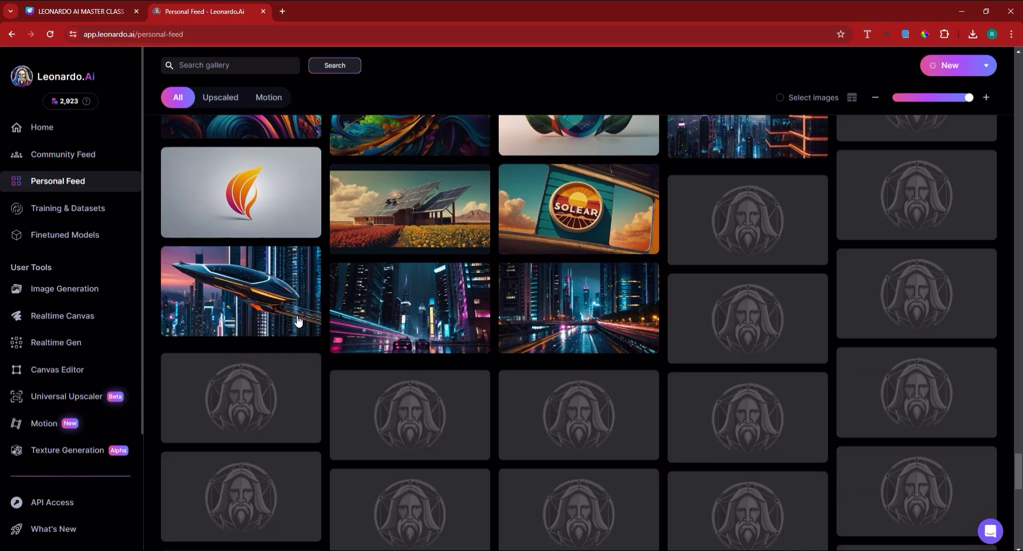
{"action": "mouse_move", "coordinate": [250, 302]}
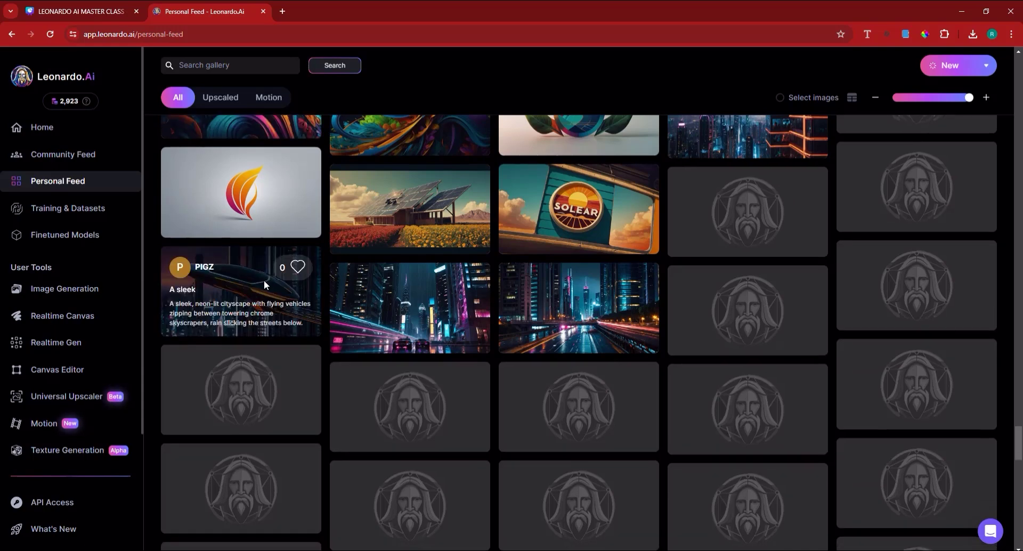
{"action": "left_click", "coordinate": [264, 285]}
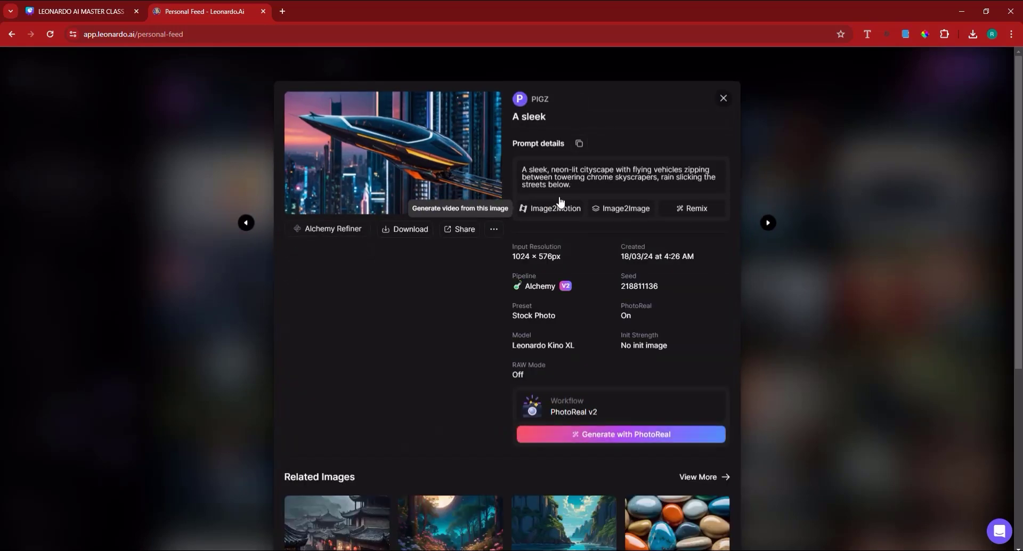
{"action": "left_click", "coordinate": [555, 208]}
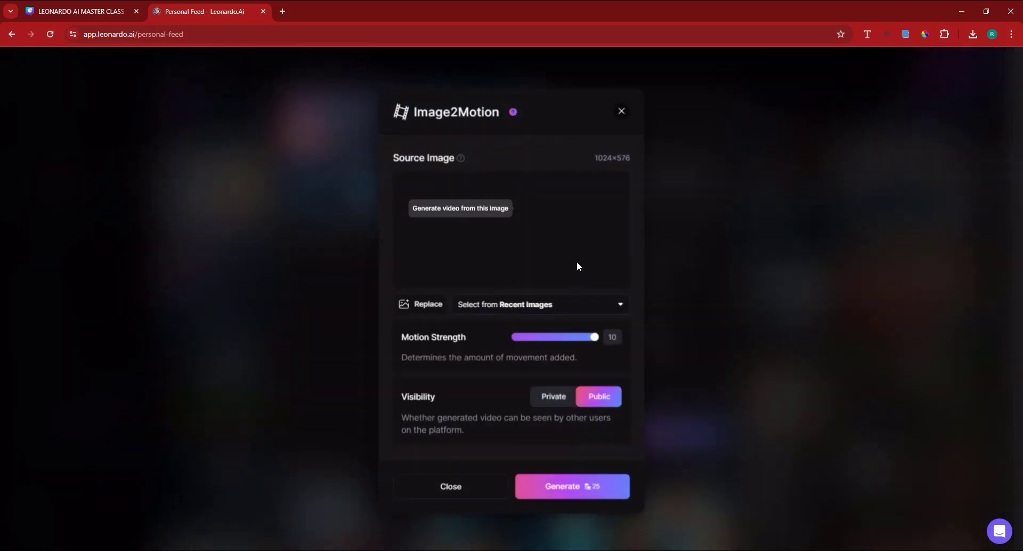
{"action": "left_click", "coordinate": [586, 499]}
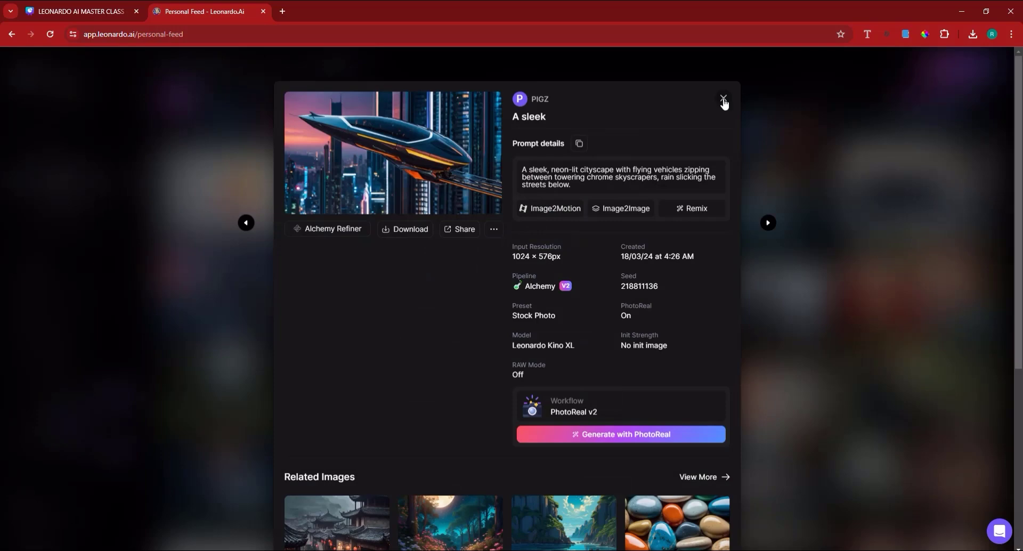
{"action": "left_click", "coordinate": [721, 110]}
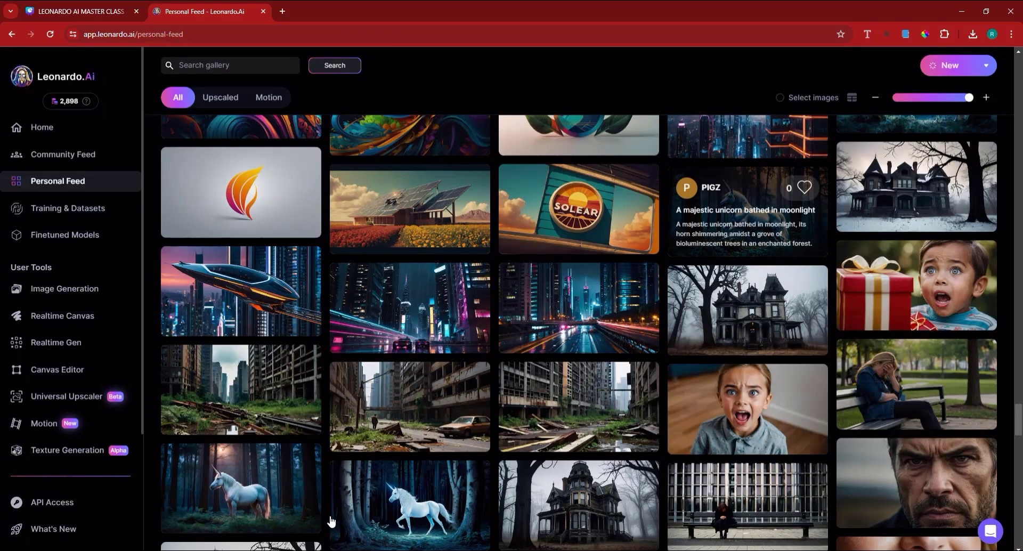
Step: View the details of the white unicorn image in the moonlit forest, close them and return to the newest generations
{"action": "left_click", "coordinate": [417, 513]}
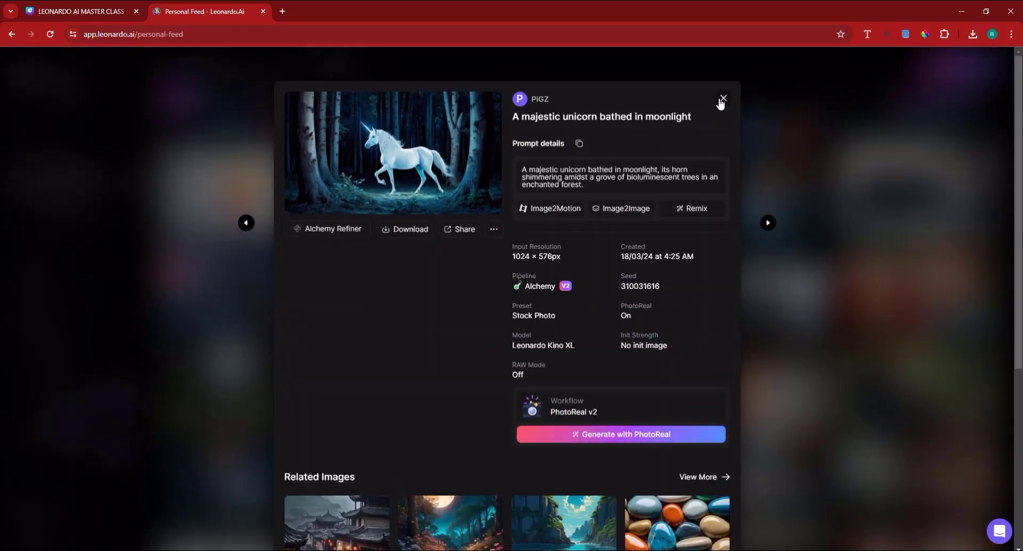
{"action": "left_click", "coordinate": [723, 98]}
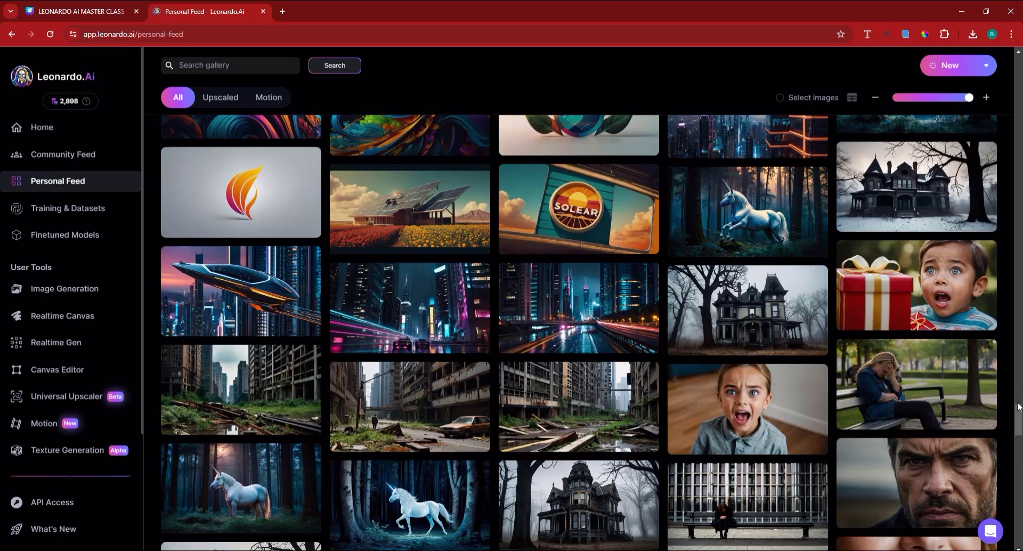
{"action": "left_click_drag", "start_coordinate": [1018, 416], "coordinate": [1019, 128]}
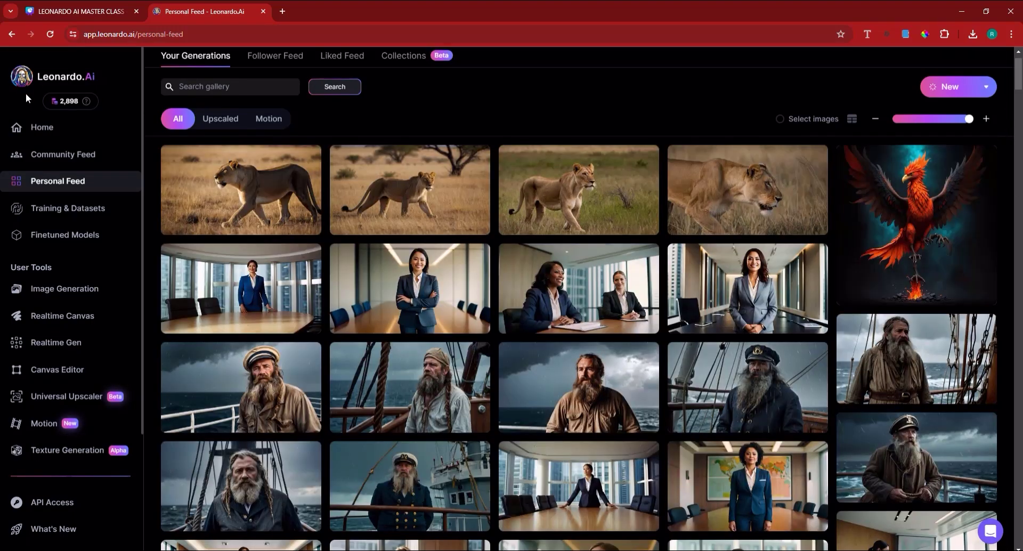
Step: Leave the personal feed and open the Image Generation page with its generation history
{"action": "scroll", "coordinate": [247, 231], "scroll_direction": "up", "scroll_amount": 1}
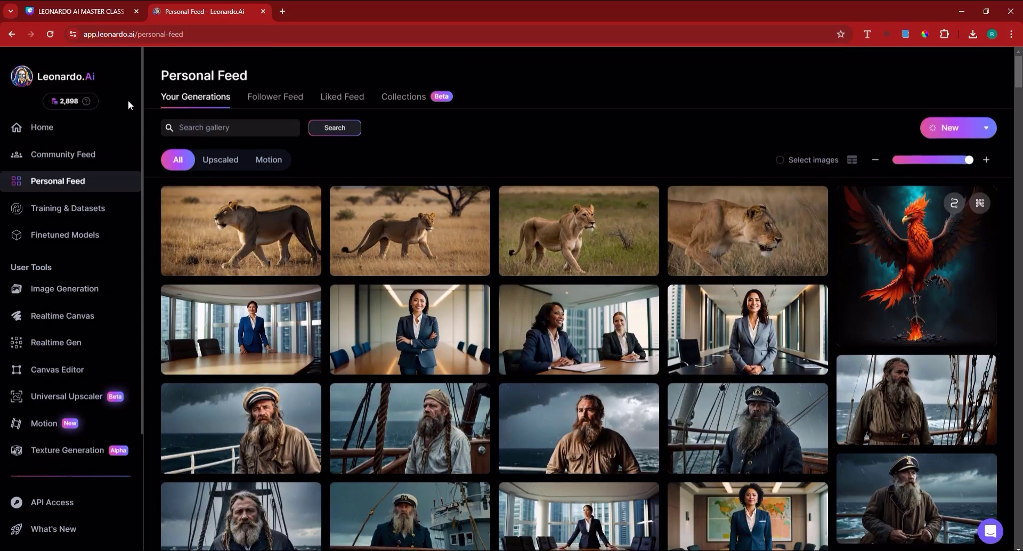
{"action": "left_click", "coordinate": [44, 133]}
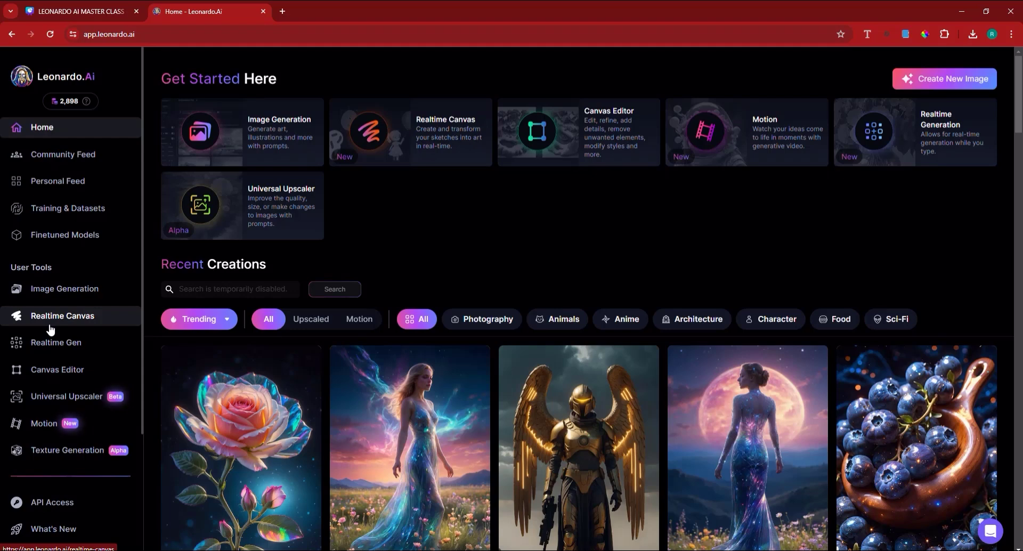
{"action": "left_click", "coordinate": [57, 302]}
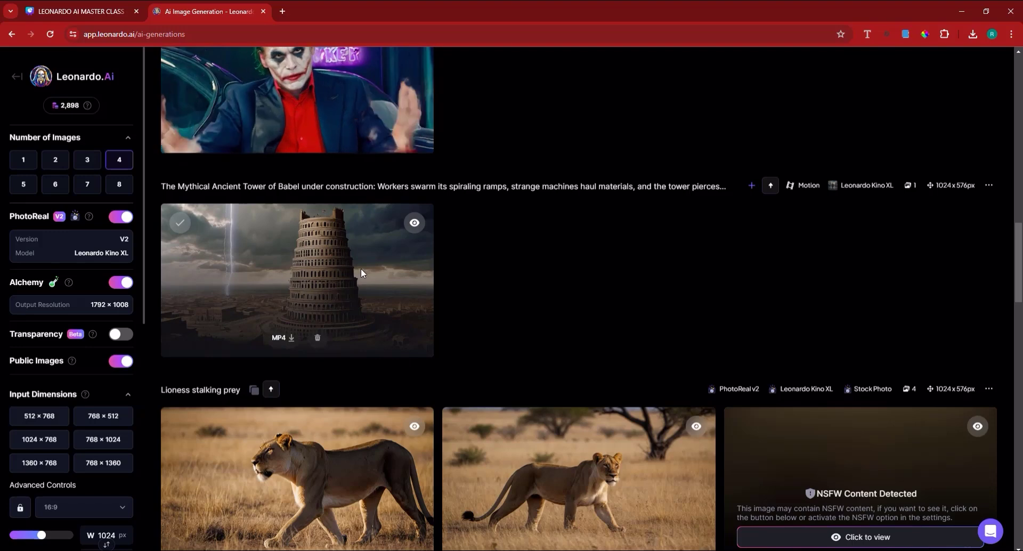
Step: Play the Tower of Babel motion video in the enlarged view and close it
{"action": "left_click", "coordinate": [306, 315]}
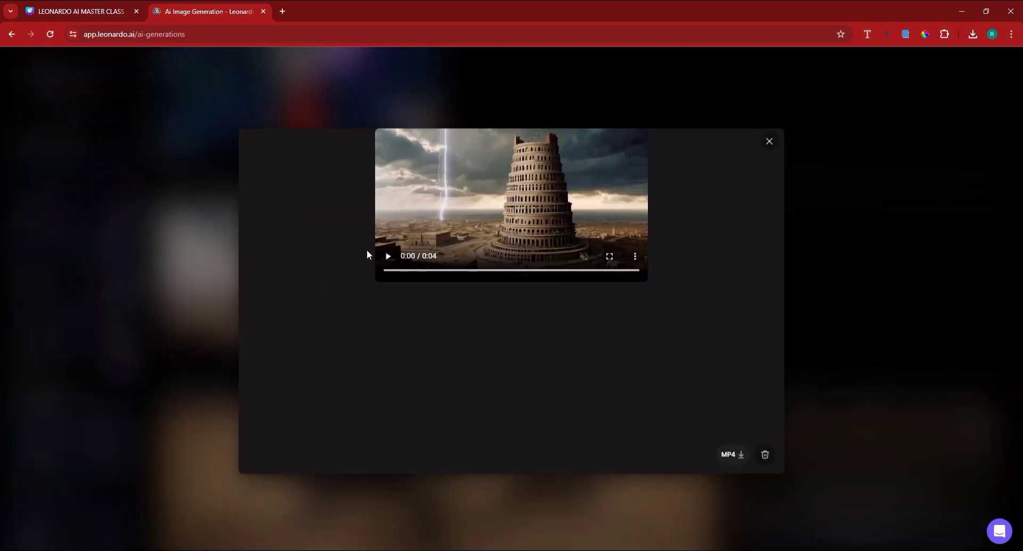
{"action": "left_click", "coordinate": [388, 257]}
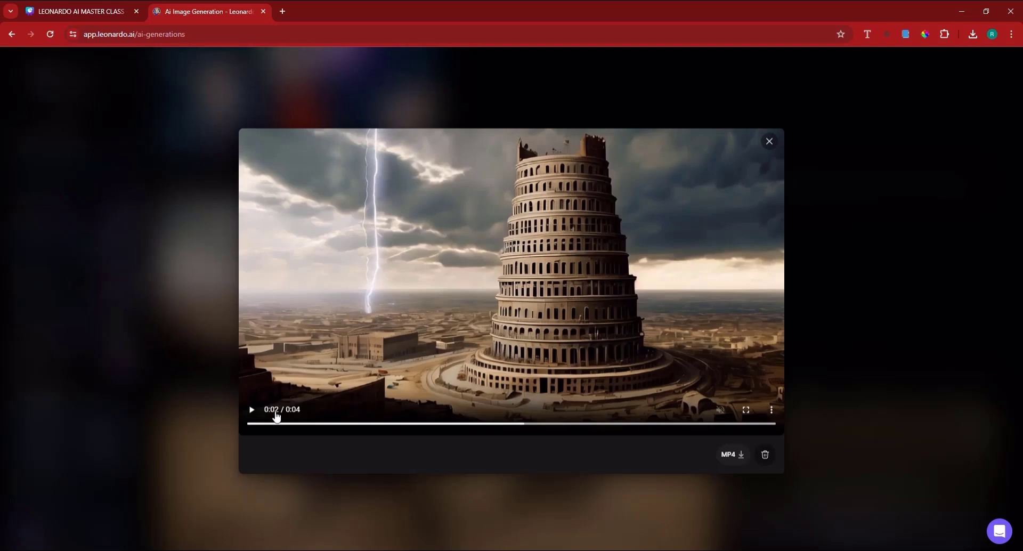
{"action": "left_click", "coordinate": [252, 411]}
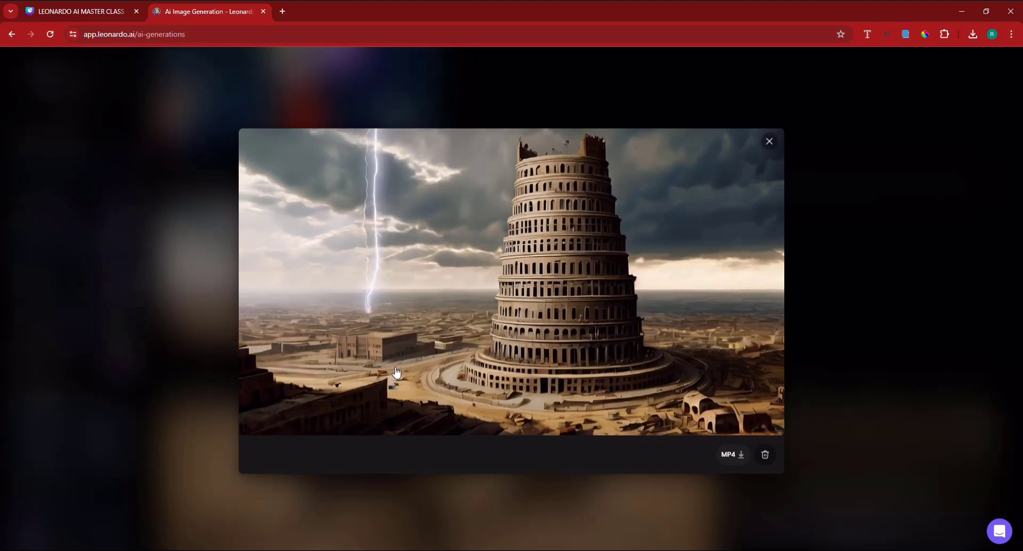
{"action": "left_click", "coordinate": [769, 140]}
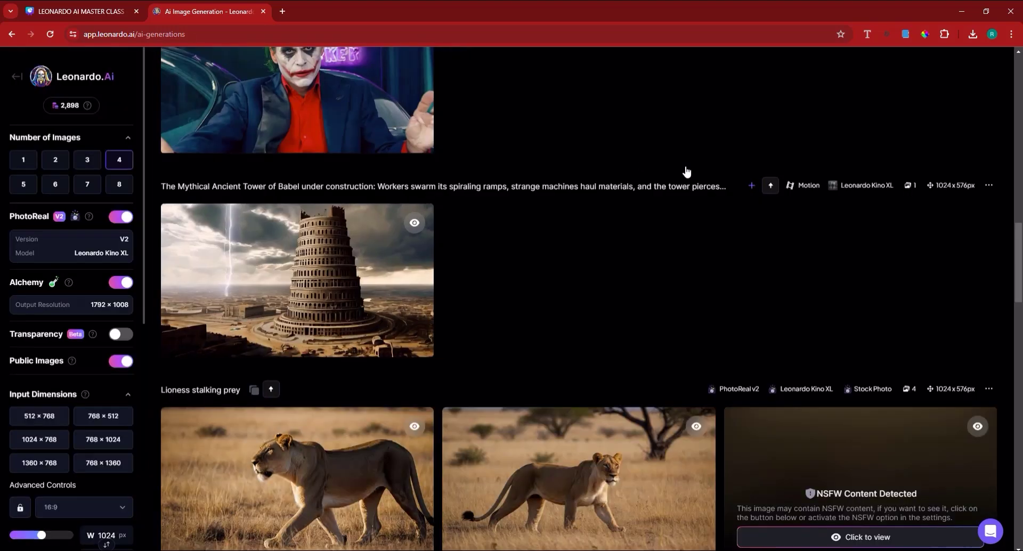
Step: View the Joker motion video in the enlarged player and close it
{"action": "scroll", "coordinate": [501, 279], "scroll_direction": "up", "scroll_amount": 3}
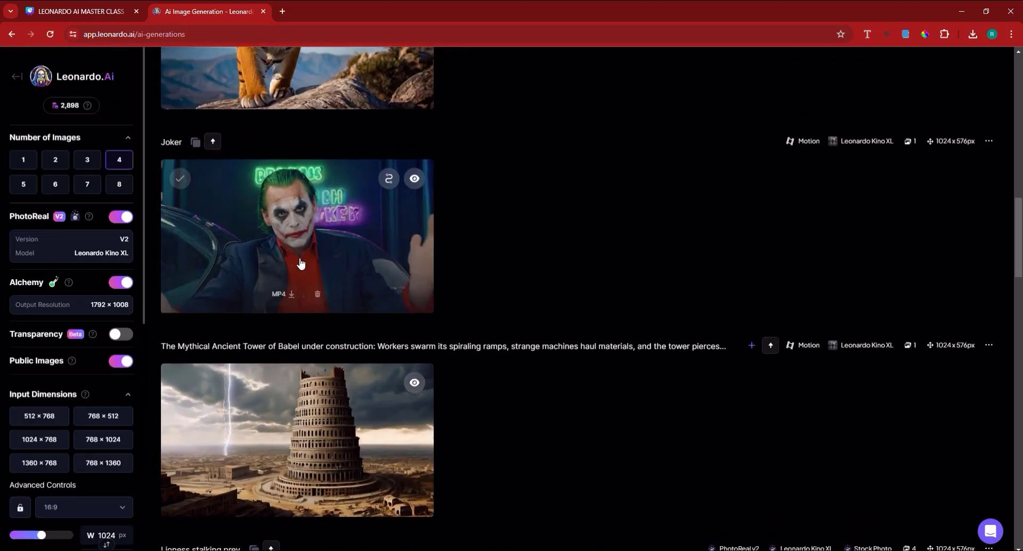
{"action": "left_click", "coordinate": [304, 262]}
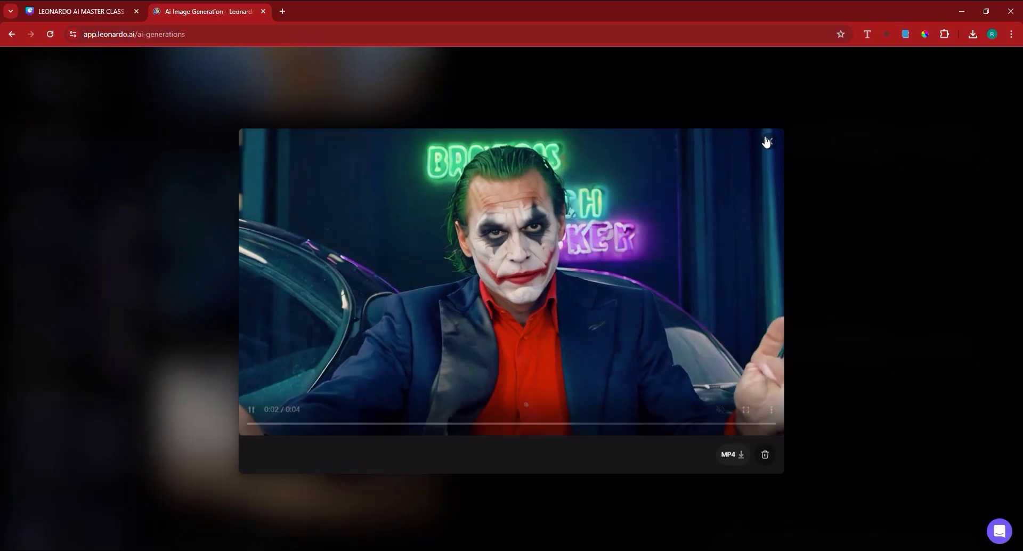
{"action": "left_click", "coordinate": [797, 136]}
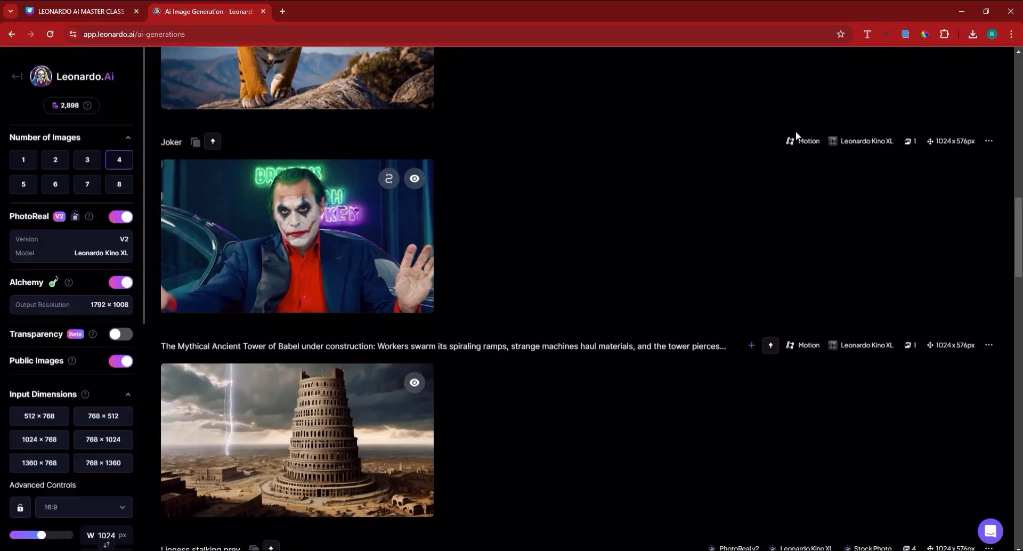
Step: Watch the motion video of the tiger on the rocky cliff in the enlarged view and close it
{"action": "scroll", "coordinate": [594, 246], "scroll_direction": "up", "scroll_amount": 4}
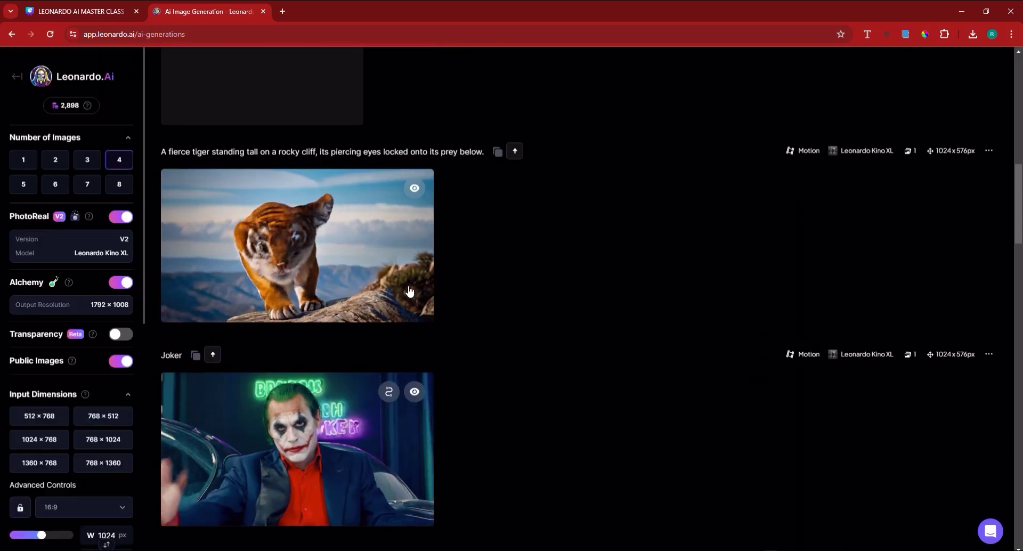
{"action": "mouse_move", "coordinate": [281, 244]}
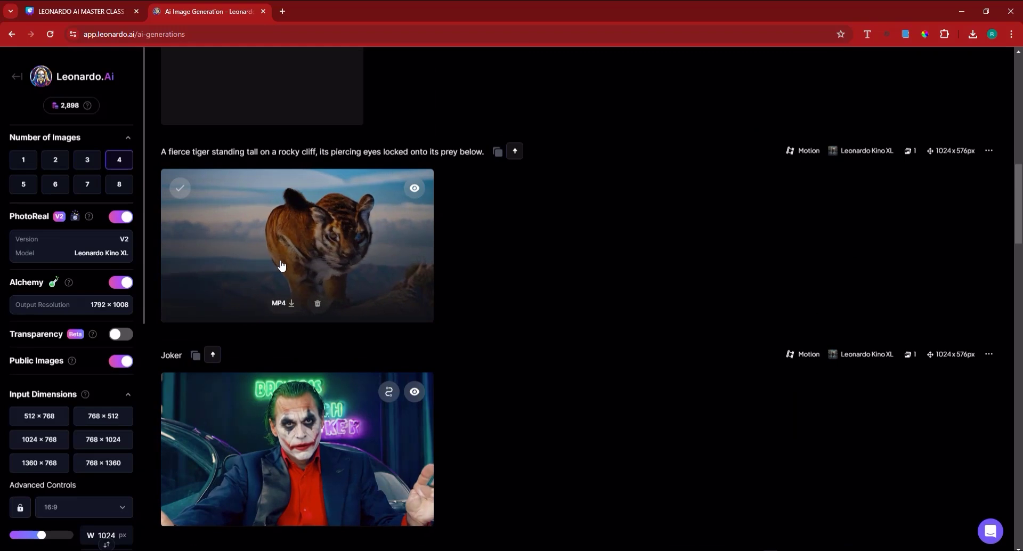
{"action": "left_click", "coordinate": [311, 267]}
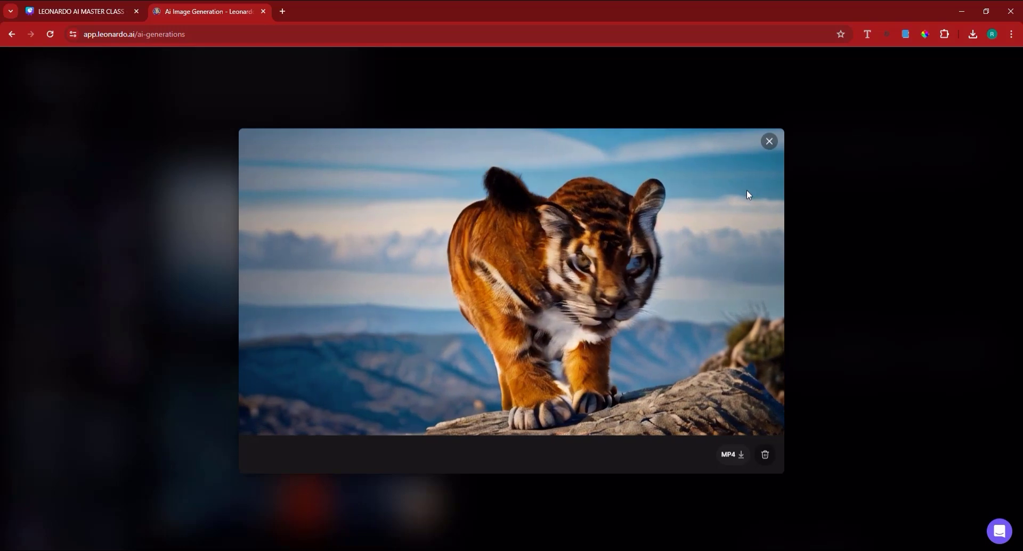
{"action": "key", "text": "Escape"}
Step: Check the generation history for the cyberpunk samurai motion video, watch it in the enlarged view and close it
{"action": "scroll", "coordinate": [426, 320], "scroll_direction": "up", "scroll_amount": 3}
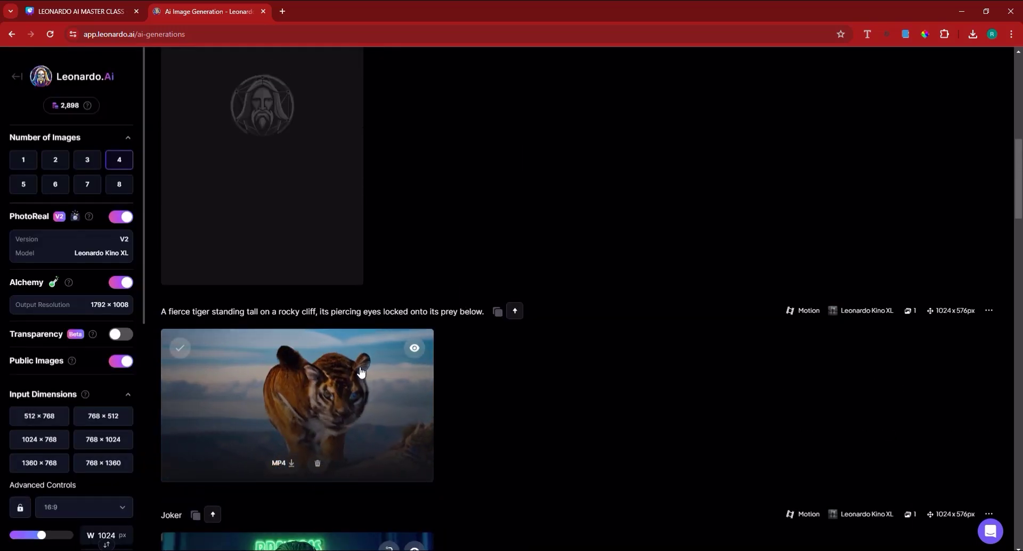
{"action": "scroll", "coordinate": [360, 373], "scroll_direction": "up", "scroll_amount": 4}
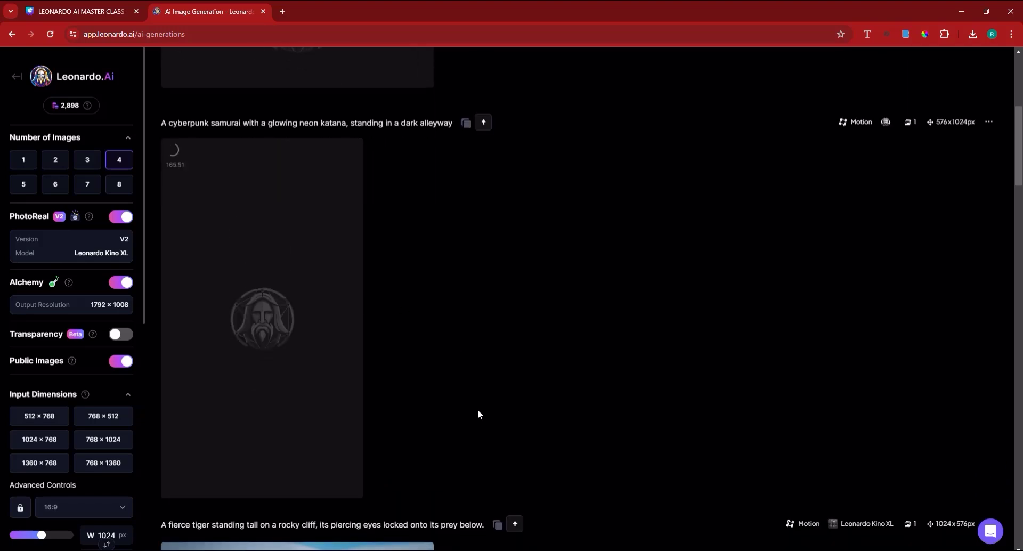
{"action": "scroll", "coordinate": [478, 410], "scroll_direction": "down", "scroll_amount": 12}
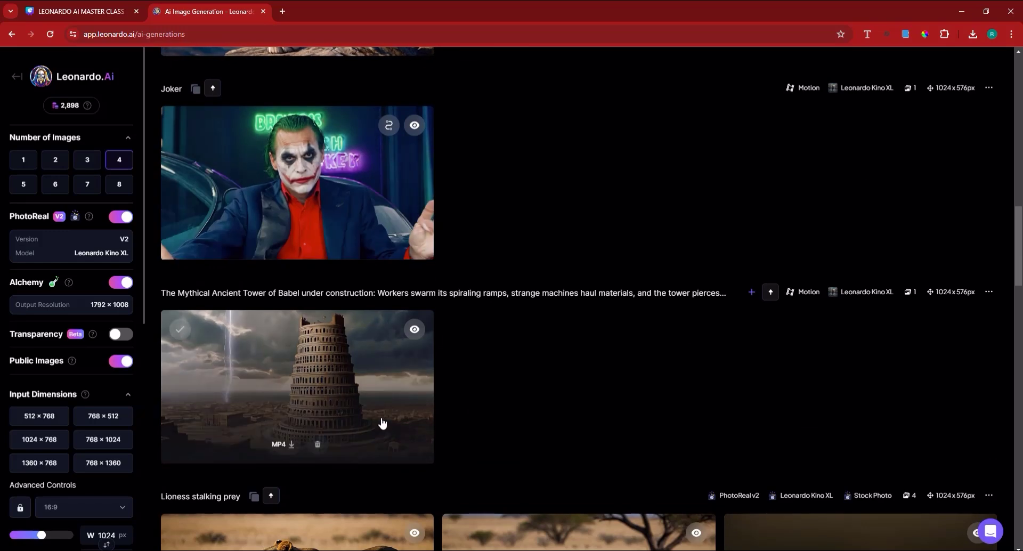
{"action": "scroll", "coordinate": [384, 426], "scroll_direction": "up", "scroll_amount": 1}
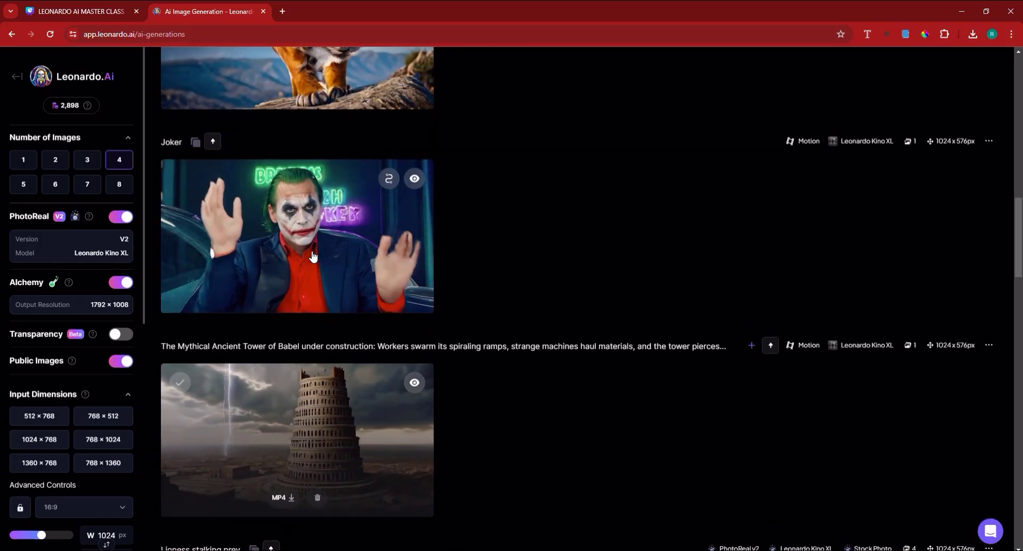
{"action": "scroll", "coordinate": [594, 470], "scroll_direction": "up", "scroll_amount": 9}
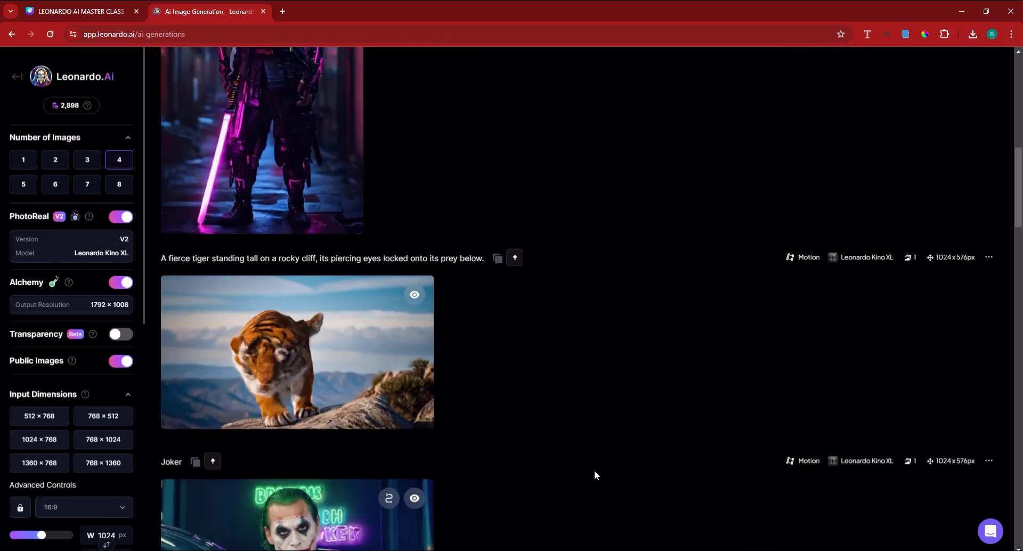
{"action": "scroll", "coordinate": [593, 458], "scroll_direction": "up", "scroll_amount": 2}
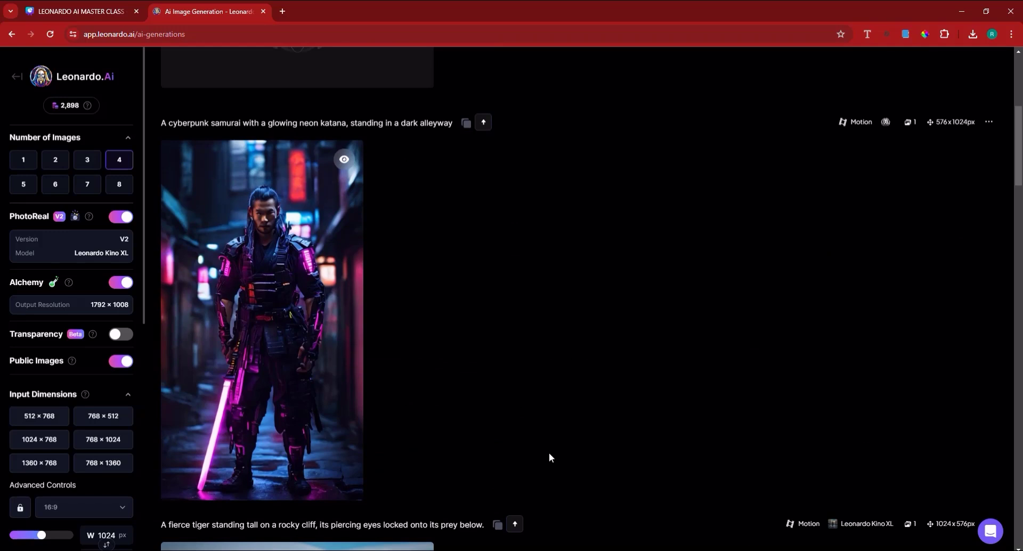
{"action": "left_click", "coordinate": [265, 329]}
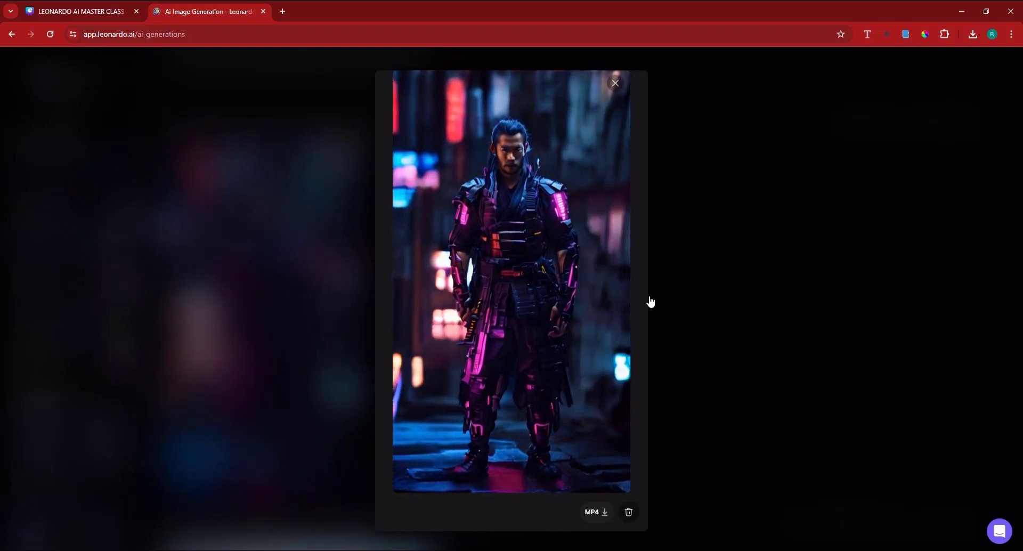
{"action": "key", "text": "Escape"}
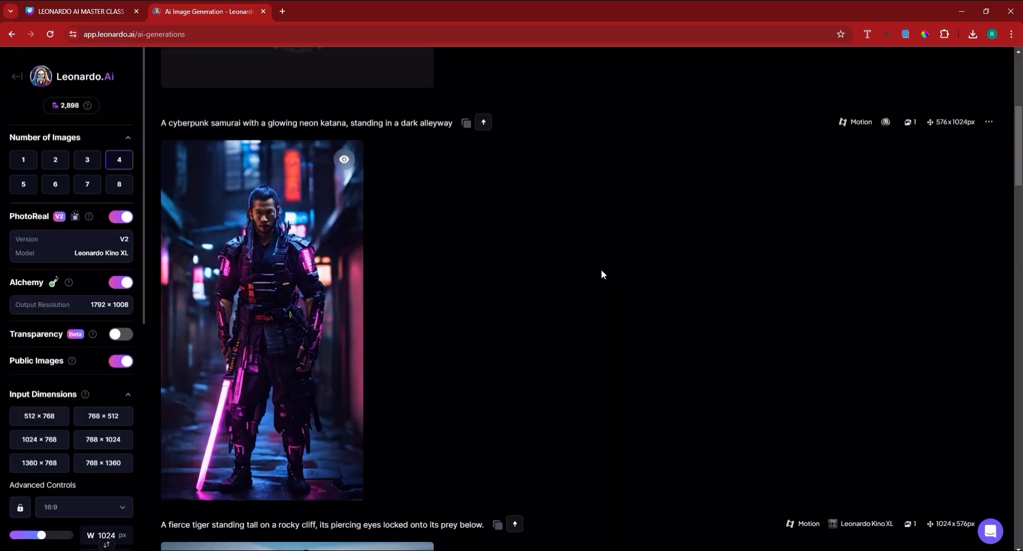
Step: Review the motion videos in the generation history and check the progress of the neon-lit cityscape video
{"action": "scroll", "coordinate": [601, 274], "scroll_direction": "up", "scroll_amount": 5}
{"action": "scroll", "coordinate": [601, 271], "scroll_direction": "up", "scroll_amount": 1}
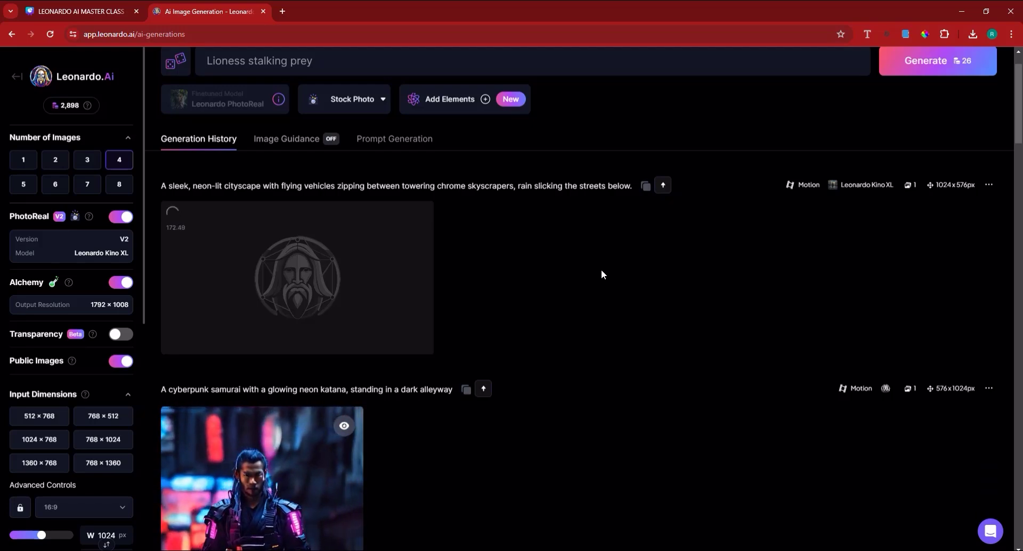
{"action": "scroll", "coordinate": [602, 270], "scroll_direction": "down", "scroll_amount": 10}
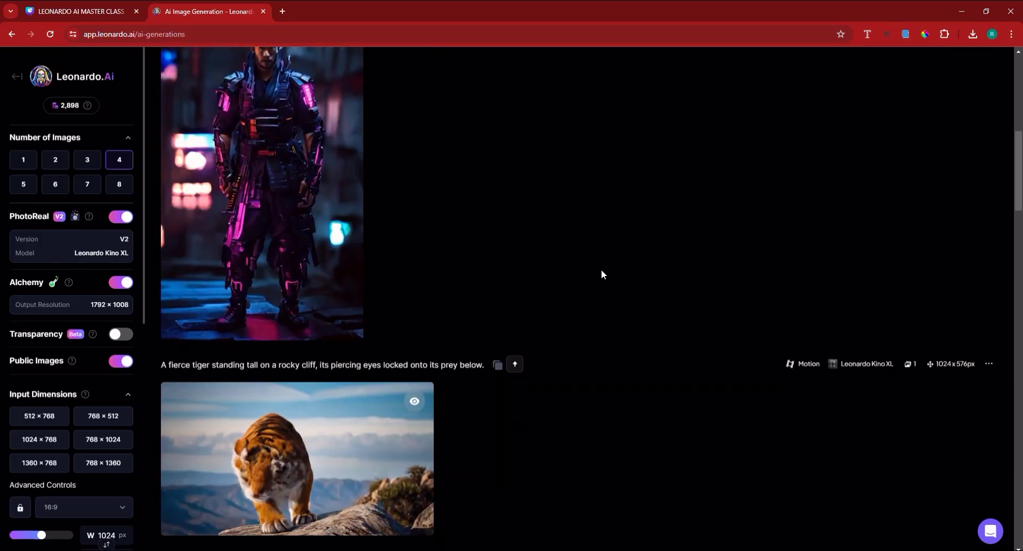
{"action": "scroll", "coordinate": [602, 270], "scroll_direction": "down", "scroll_amount": 15}
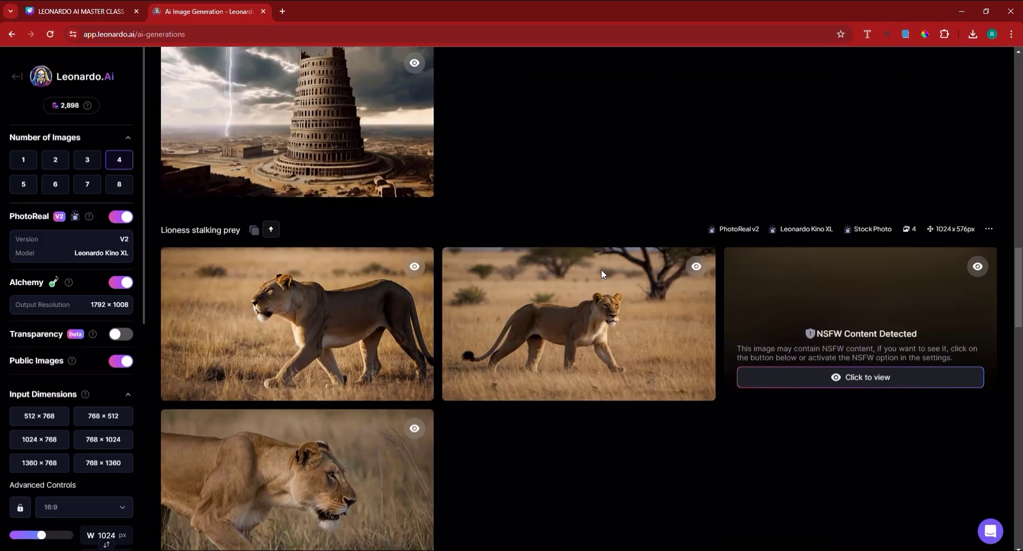
{"action": "scroll", "coordinate": [602, 270], "scroll_direction": "up", "scroll_amount": 5}
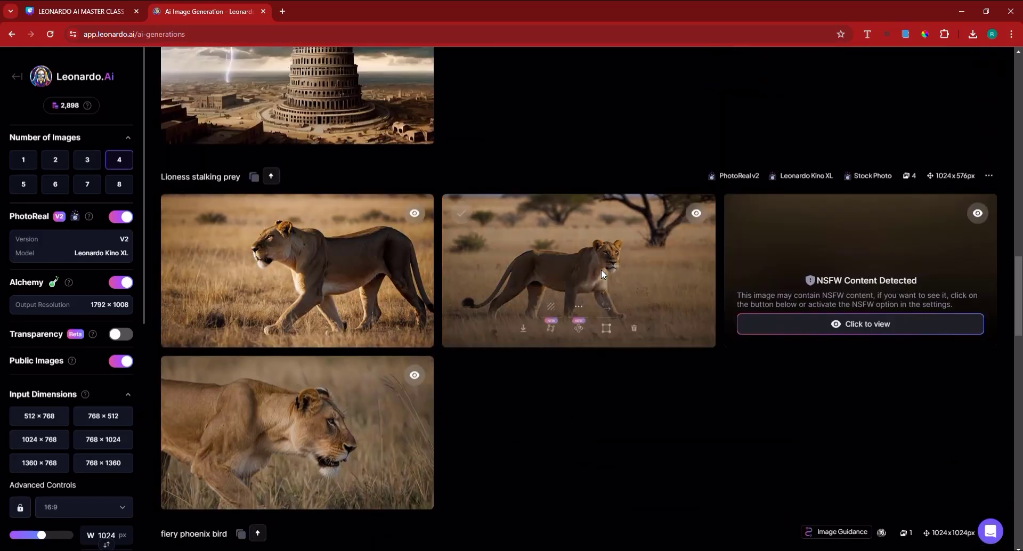
{"action": "scroll", "coordinate": [744, 143], "scroll_direction": "up", "scroll_amount": 5}
{"action": "scroll", "coordinate": [744, 148], "scroll_direction": "up", "scroll_amount": 10}
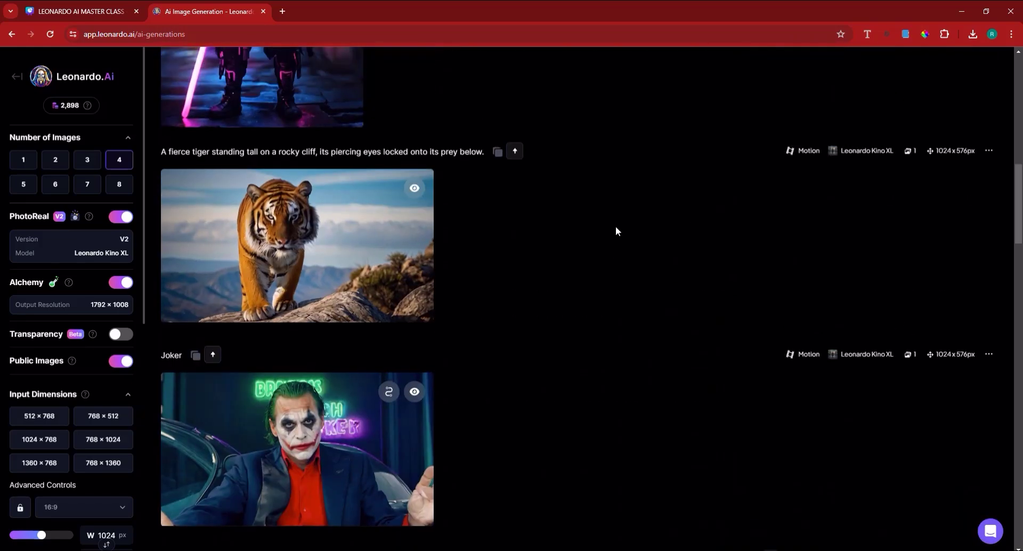
{"action": "scroll", "coordinate": [615, 226], "scroll_direction": "up", "scroll_amount": 4}
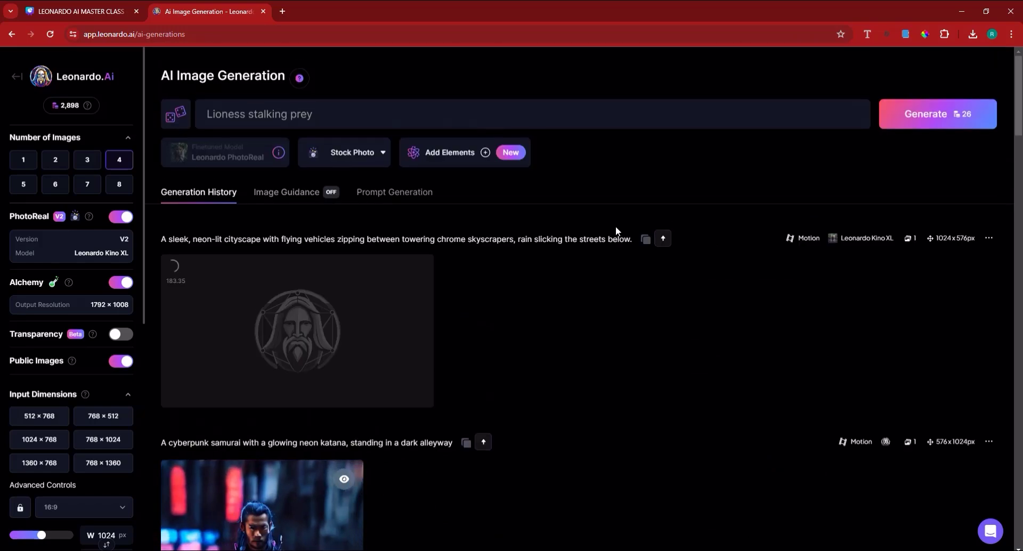